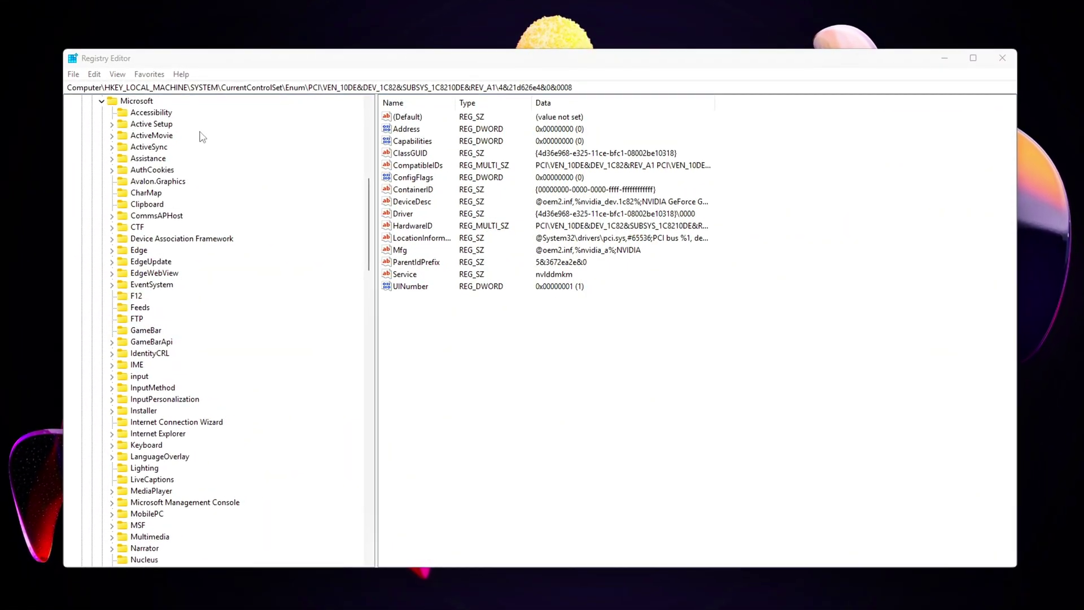
Select the UserGpuPreferences name at the end of the registry key path in the address bar.
left_click_drag(337, 89, 256, 92)
key("ctrl+shift+Right")
key("ctrl+shift+Right")
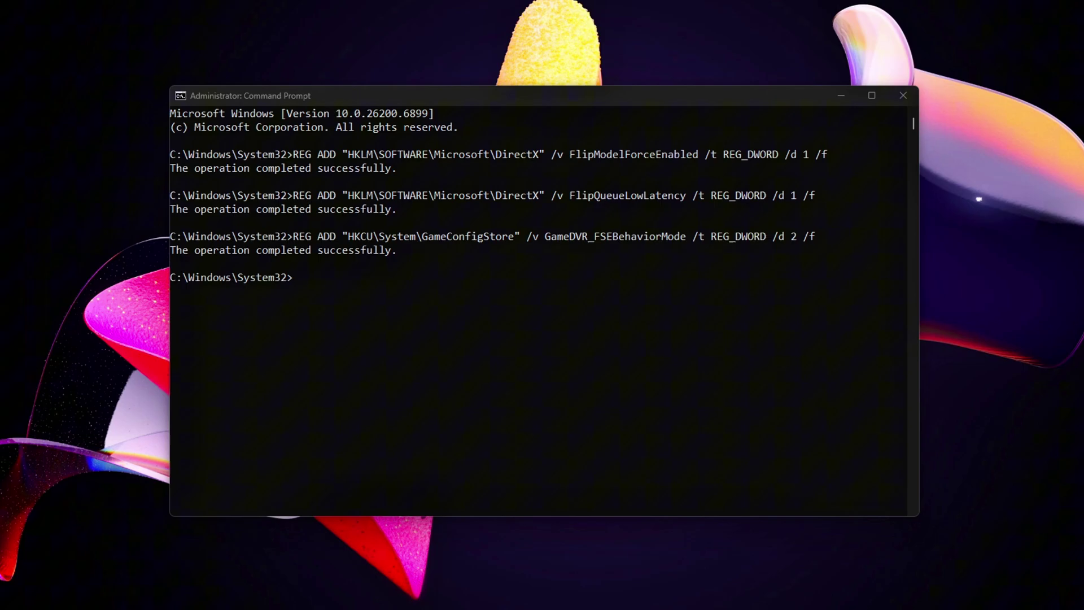
Clear the console with cls, then delete the FlipQueueLowLatency and GameConfigStore values with REG DELETE.
type("cls")
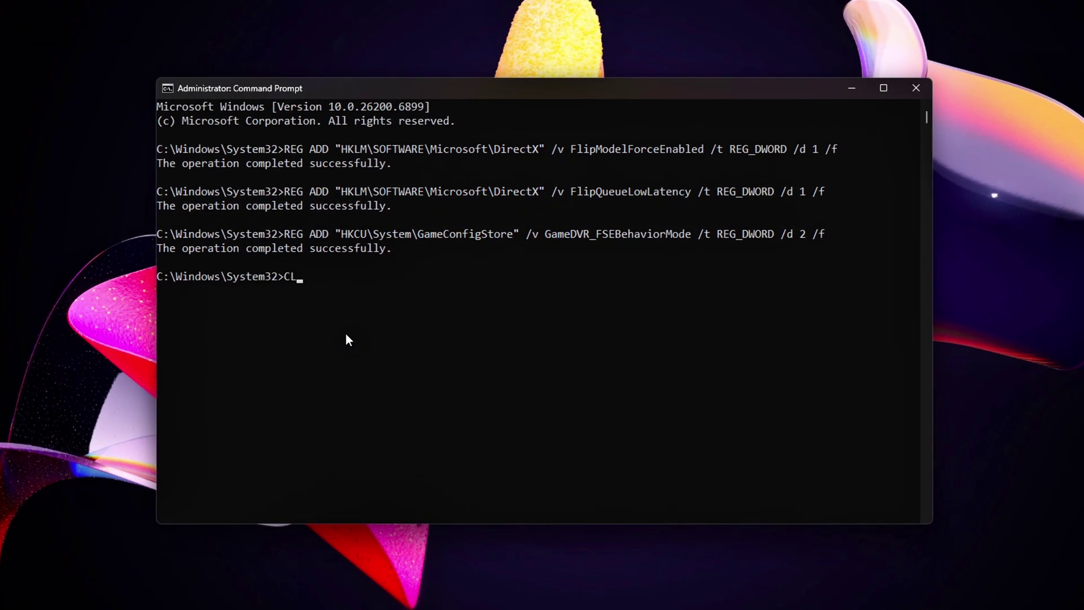
key("Return")
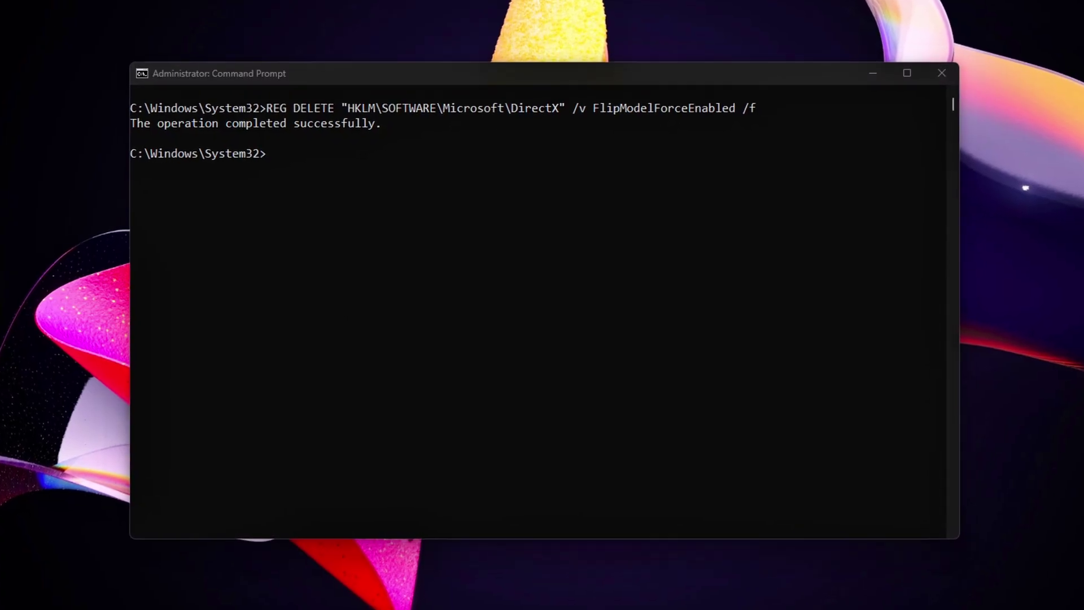
type("REG DELETE \"HKLM\\SOFTWARE\\Microsoft\\DirectX\" /v FlipQueueLowLatency /f")
key("Return")
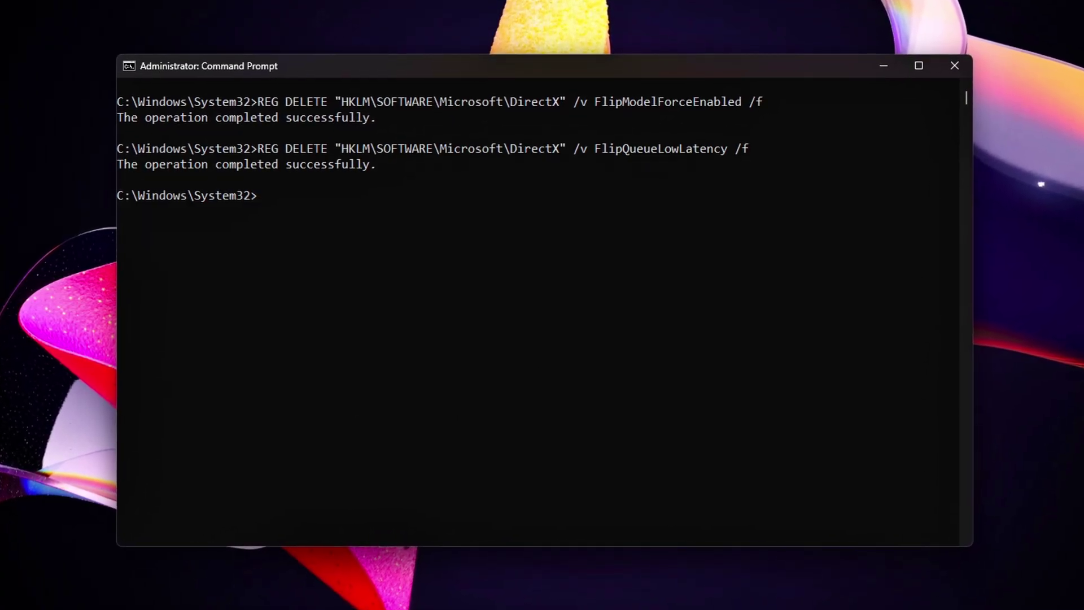
type("REG DELETE \"HKCU\\System\\GameConfigStore\" /v GameDVR_FSEBehaviorMode /f")
key("Return")
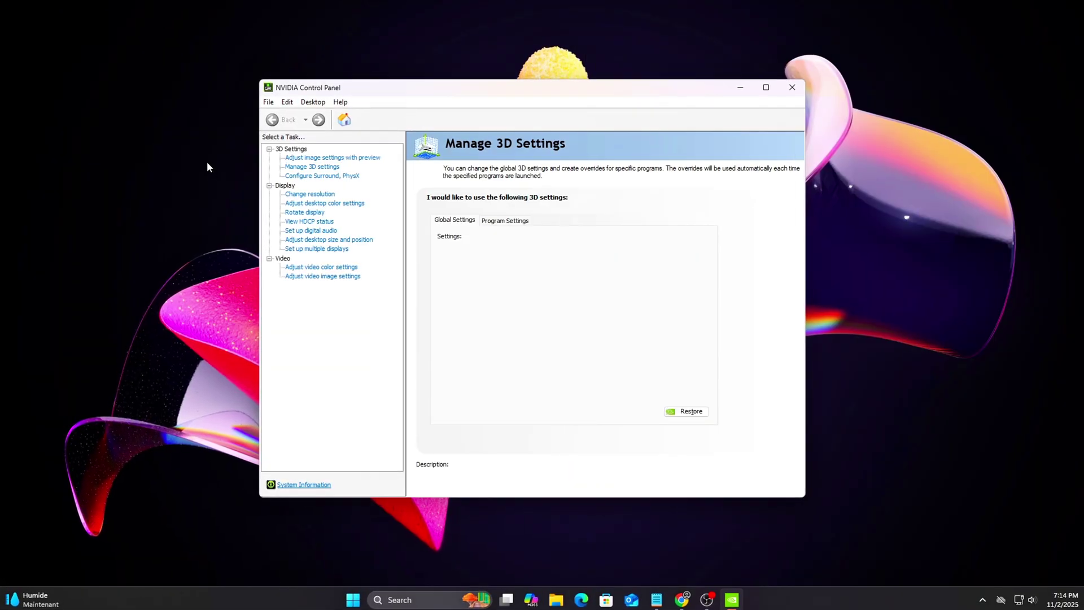
Set Low Latency Mode to Ultra in the Manage 3D settings global list.
left_click(316, 166)
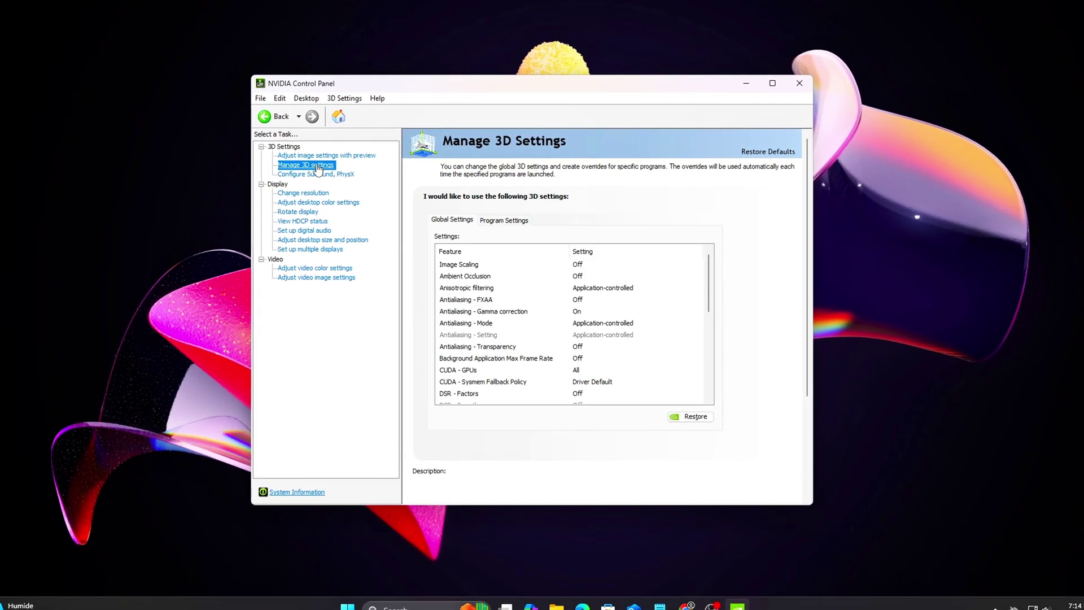
scroll(533, 333, "down", 3)
left_click(577, 348)
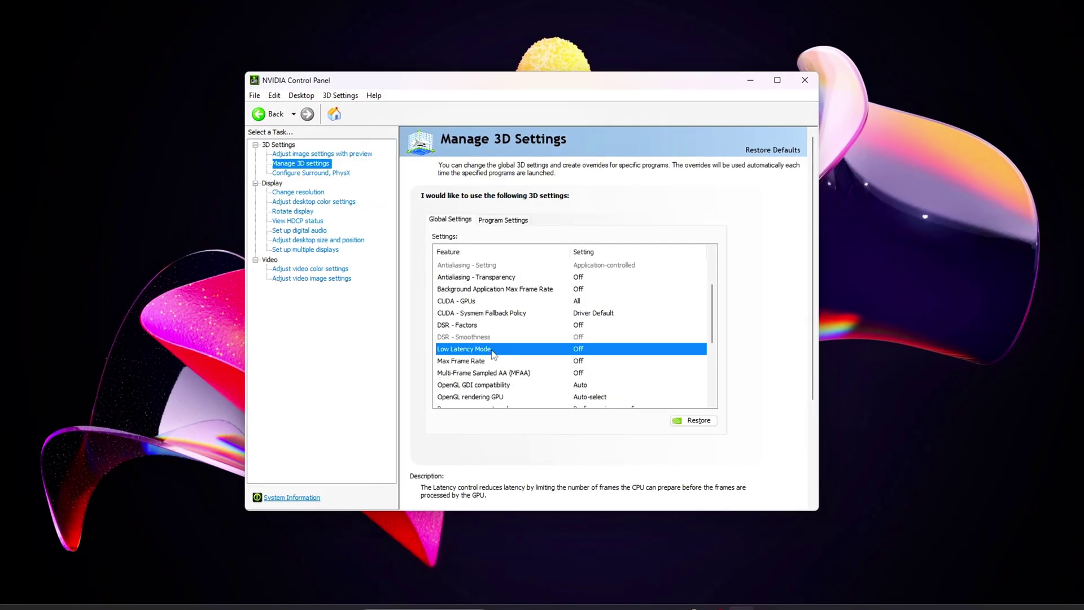
left_click(579, 349)
left_click(588, 383)
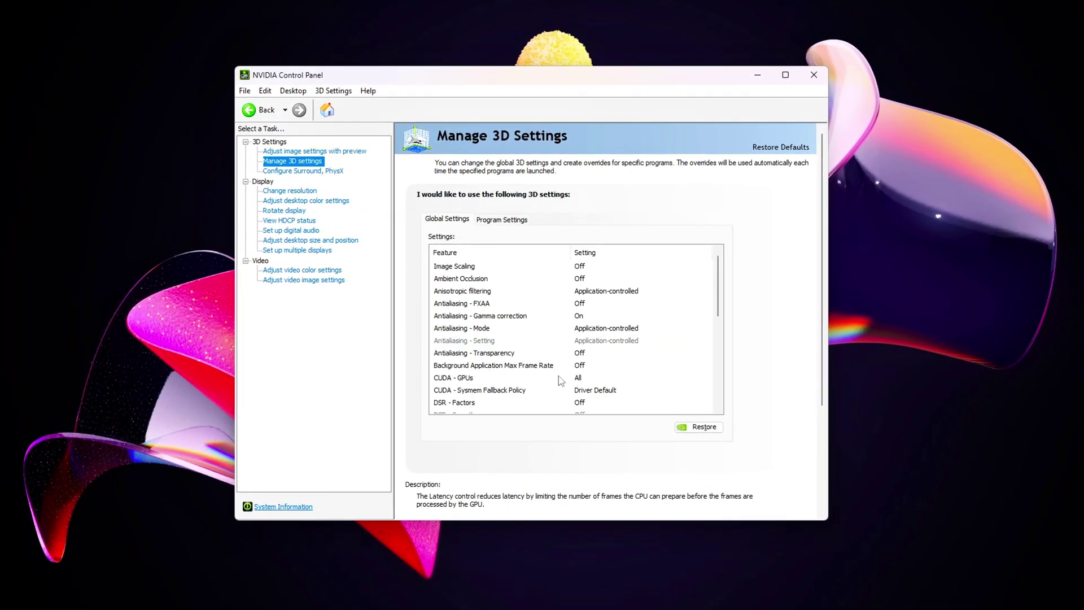
scroll(627, 392, "down", 3)
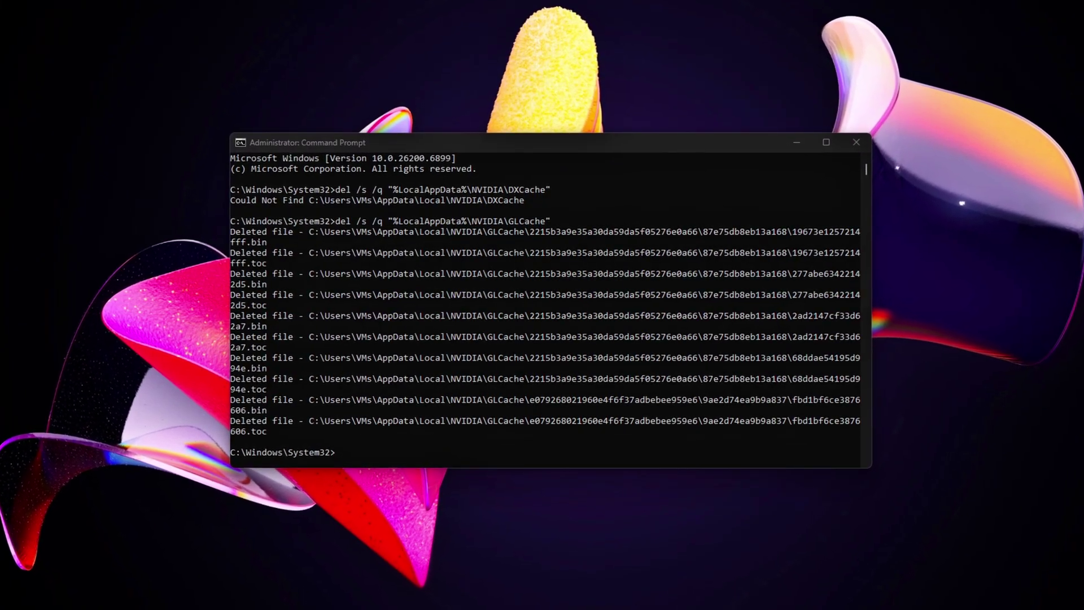
type("del /s /q \"%LocalAppData%\\Microsoft\\DirectX Shader Cache\"")
key("Return")
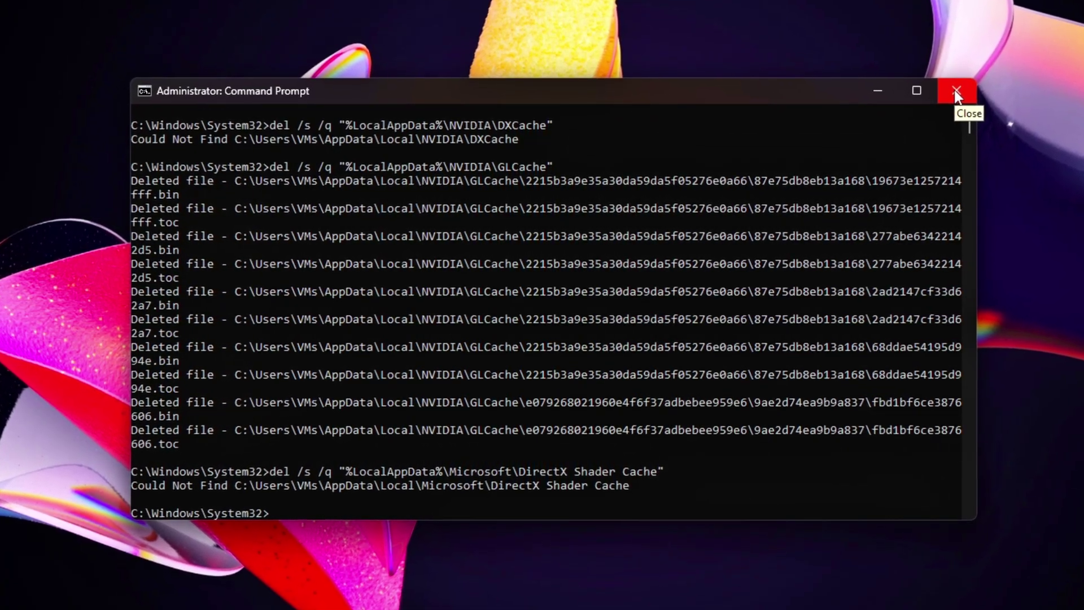
Delete the NVIDIA GLCache files with del /s /q and close Command Prompt.
left_click(947, 96)
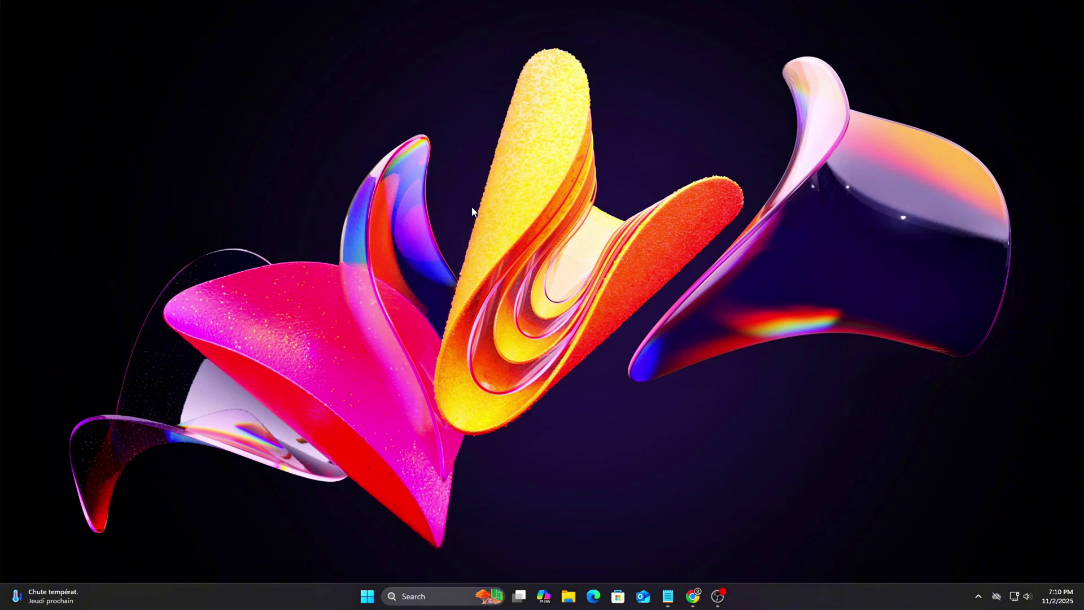
In an admin Command Prompt, run del /s /q on DXCache, GLCache and DirectX Shader Cache.
type("cmd")
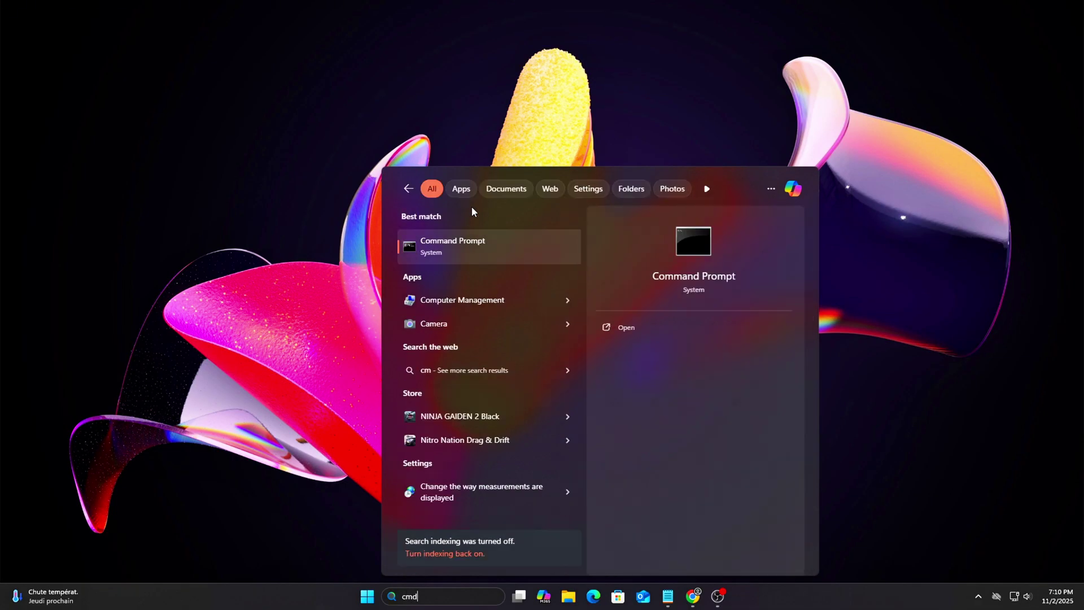
left_click(680, 347)
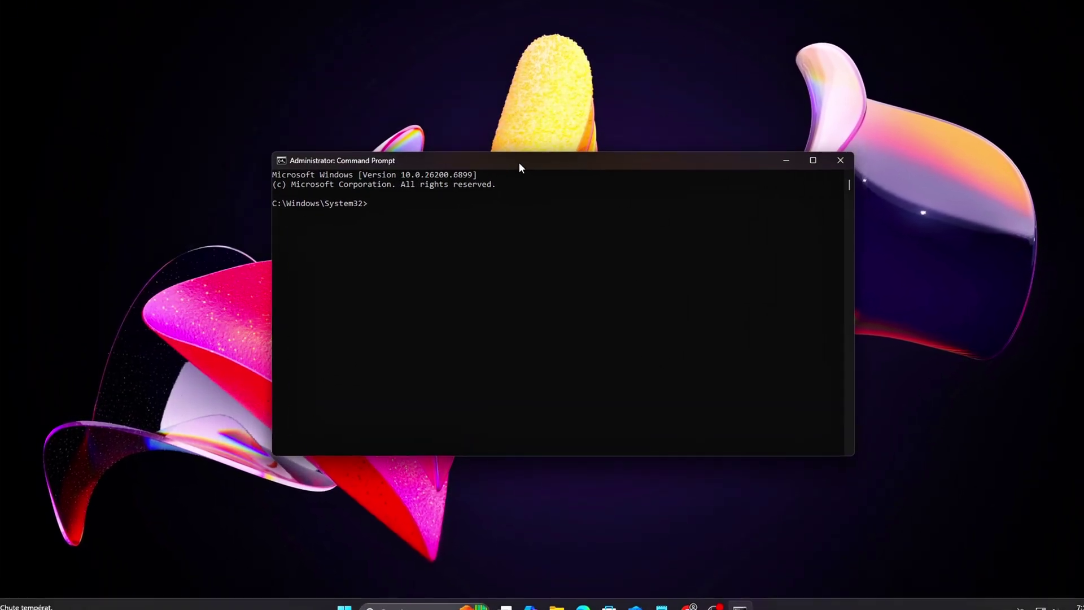
type("del /s /q \"%LocalAppData%\\NVIDIA\\DXCache\"")
key("Return")
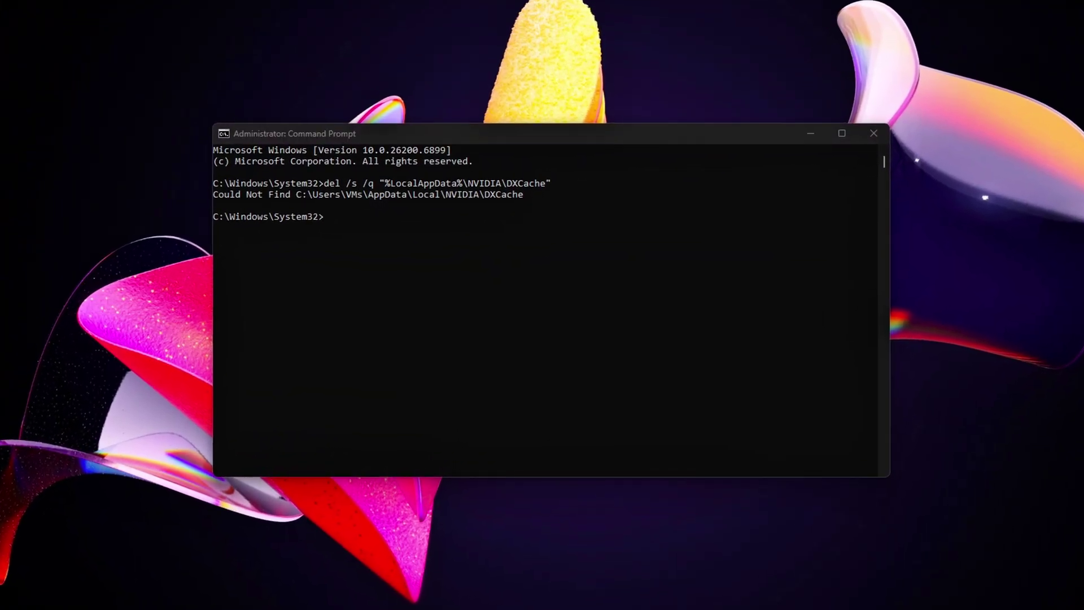
type("del /s /q \"%LocalAppData%\\NVIDIA\\GLCache\"")
key("Return")
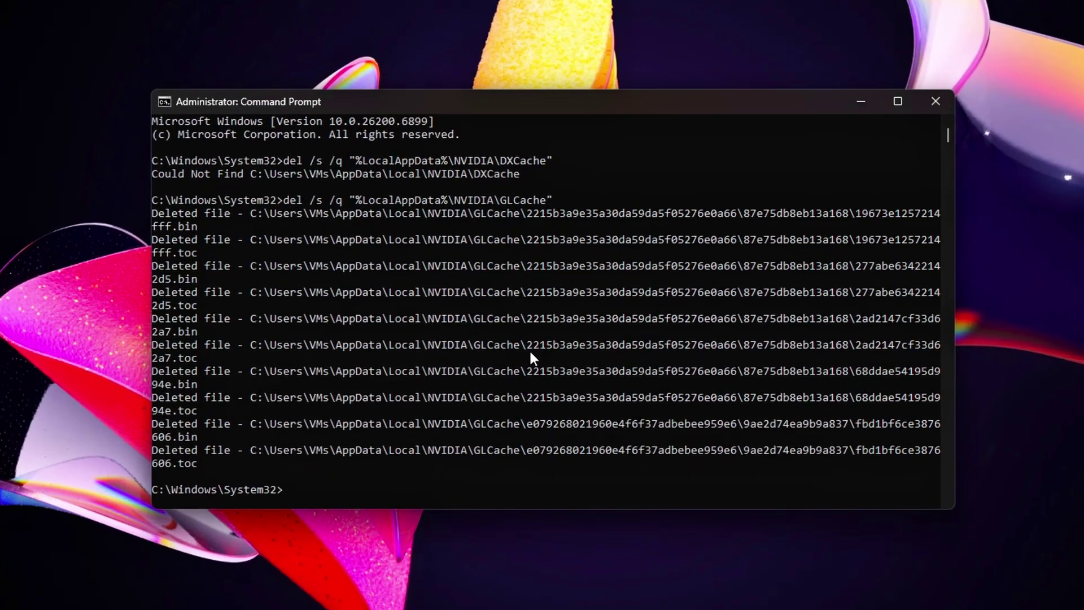
type("del /s /q \"%LocalAppData%\\Microsoft\\DirectX Shader Cache\"")
key("Return")
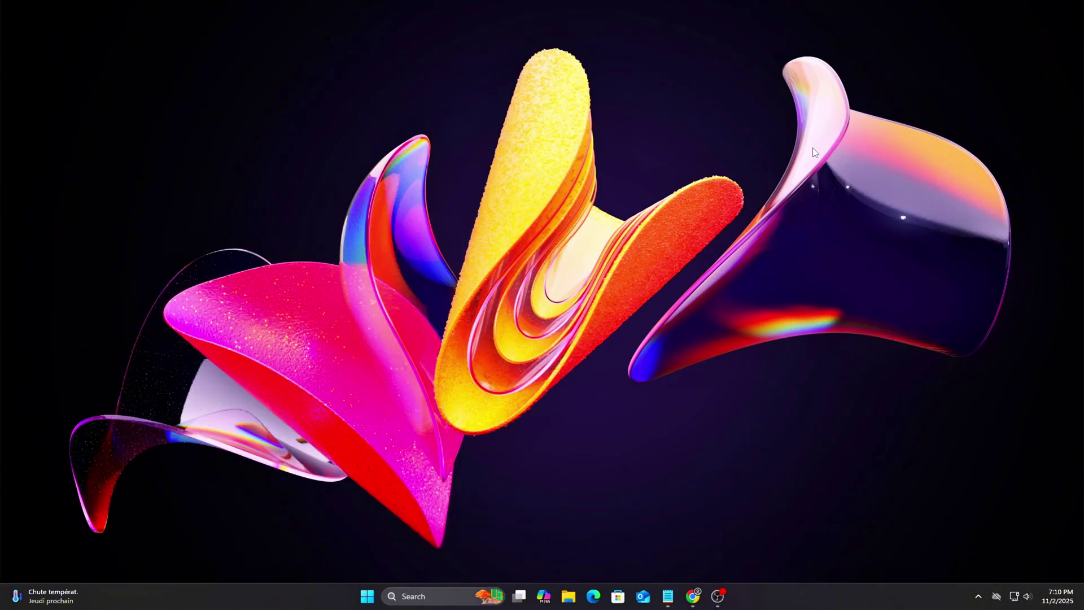
Launch Registry Editor through the Win+R regedit prompt.
key("super+r")
left_click_drag(150, 470, 565, 233)
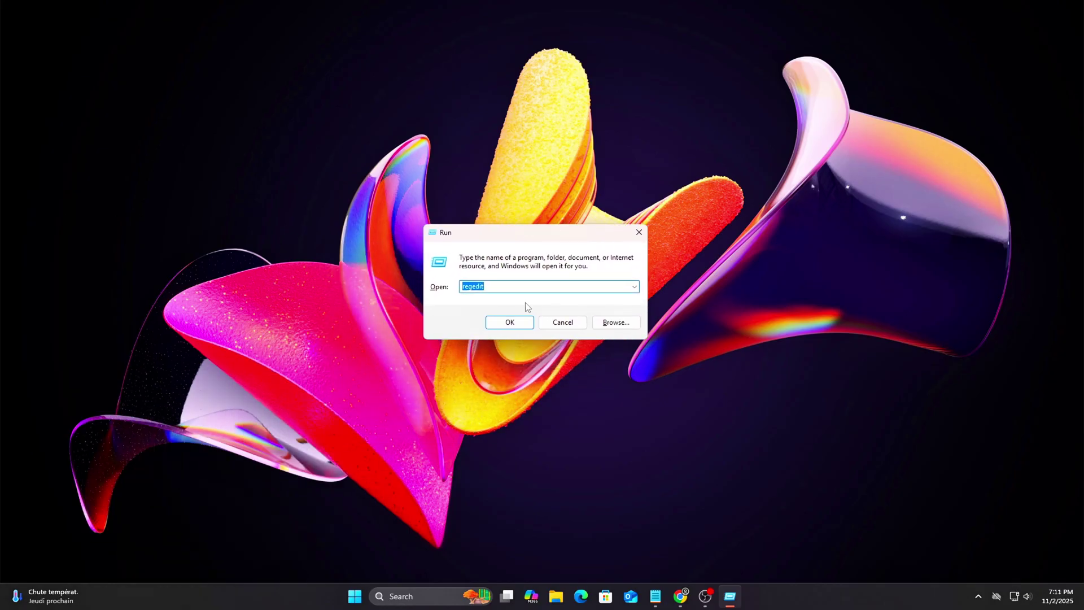
left_click(493, 327)
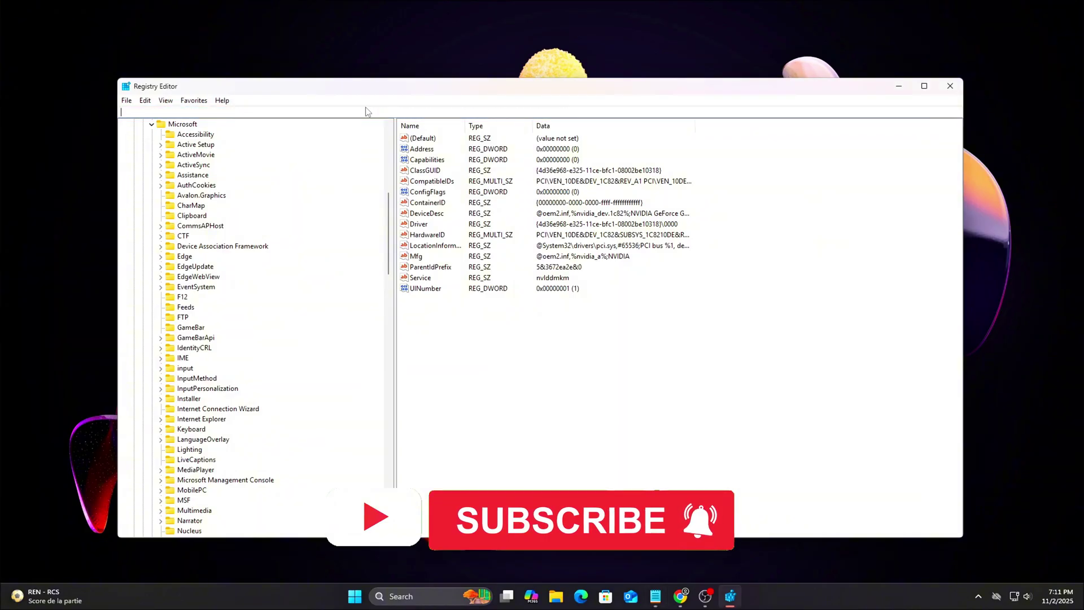
Select the key path from UserGpuPreferences through DirectX in the address bar.
double_click(308, 113)
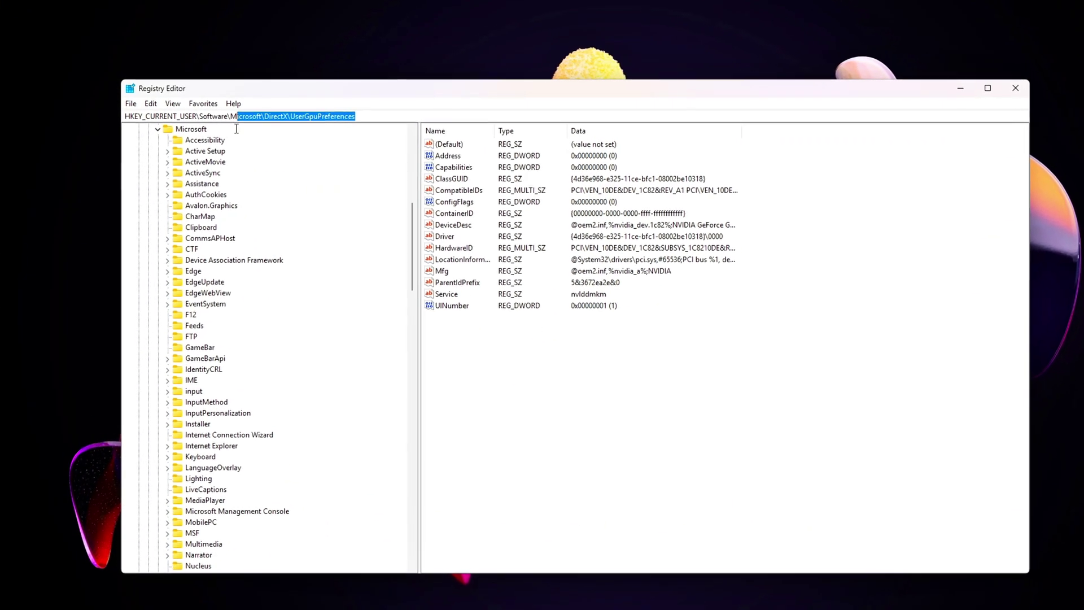
left_click_drag(362, 118, 298, 125)
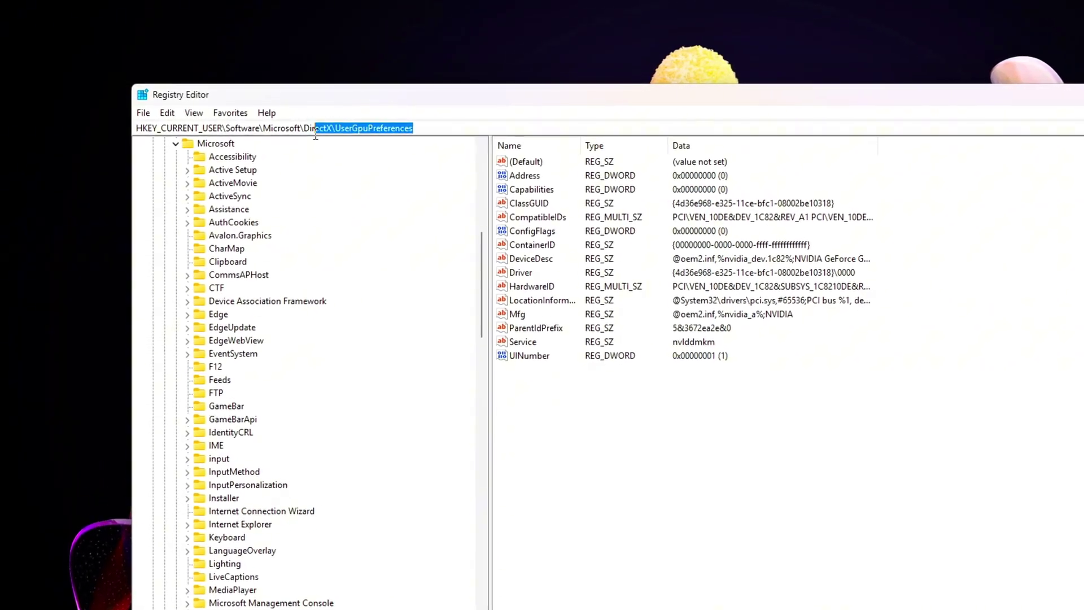
left_click_drag(329, 141, 305, 151)
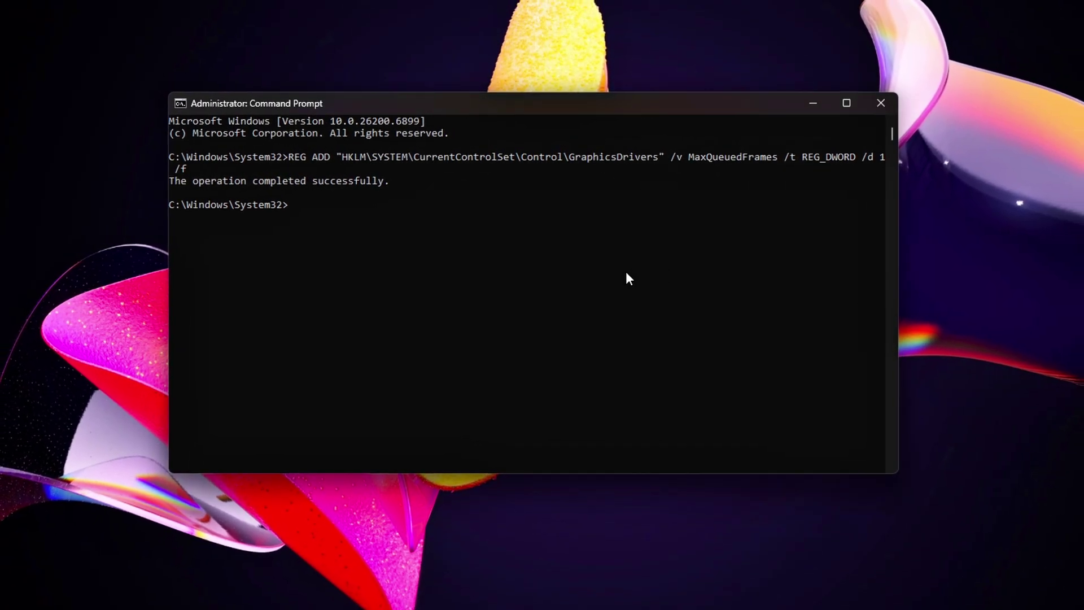
Set TdrDelay to 10 and HwPreemptionMode to 1 with REG ADD.
type("REG ADD \"HKLM\\SYSTEM\\CurrentControlSet\\Control\\GraphicsDrivers\" /v TdrDelay /t REG_DWORD /d 10 /f")
key("Return")
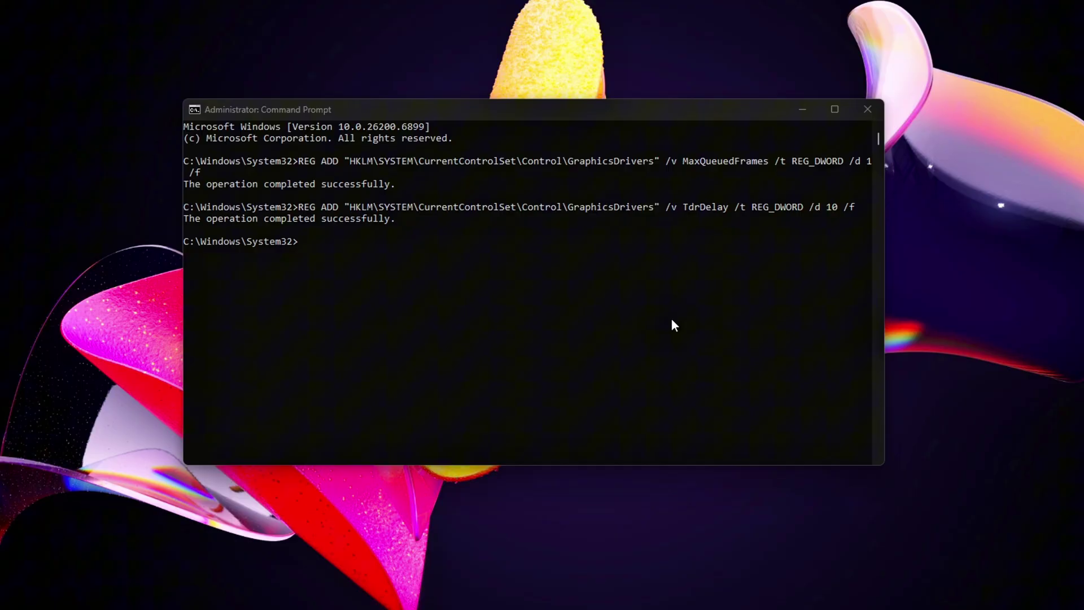
type("REG ADD \"HKLM\\SYSTEM\\CurrentControlSet\\Control\\GraphicsDrivers\" /v HwPreemptionMode /t REG_DWORD /d 1 /f")
key("Return")
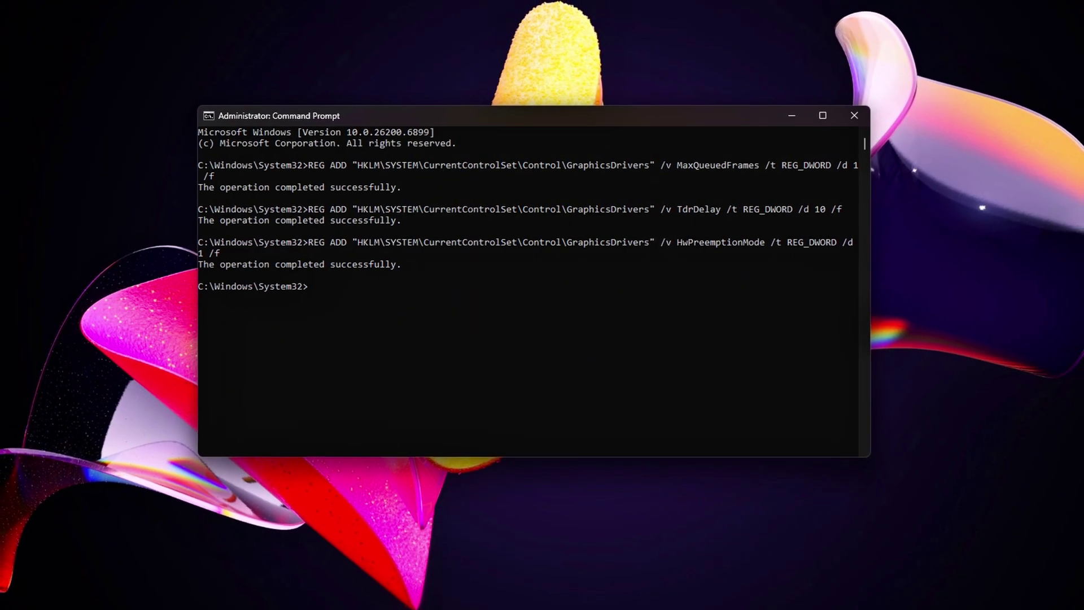
Clear the console and delete MaxQueuedFrames and TdrDelay with REG DELETE.
type("cls")
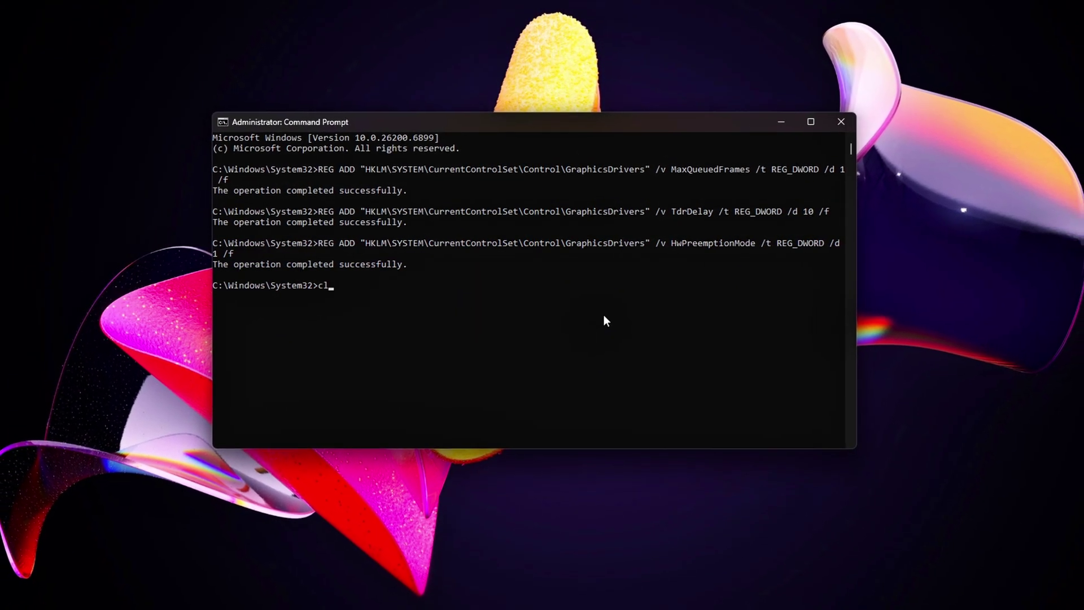
key("Return")
type("REG DELETE \"HKLM\\SYSTEM\\CurrentControlSet\\Control\\GraphicsDrivers\" /v MaxQueuedFrames /f")
key("Return")
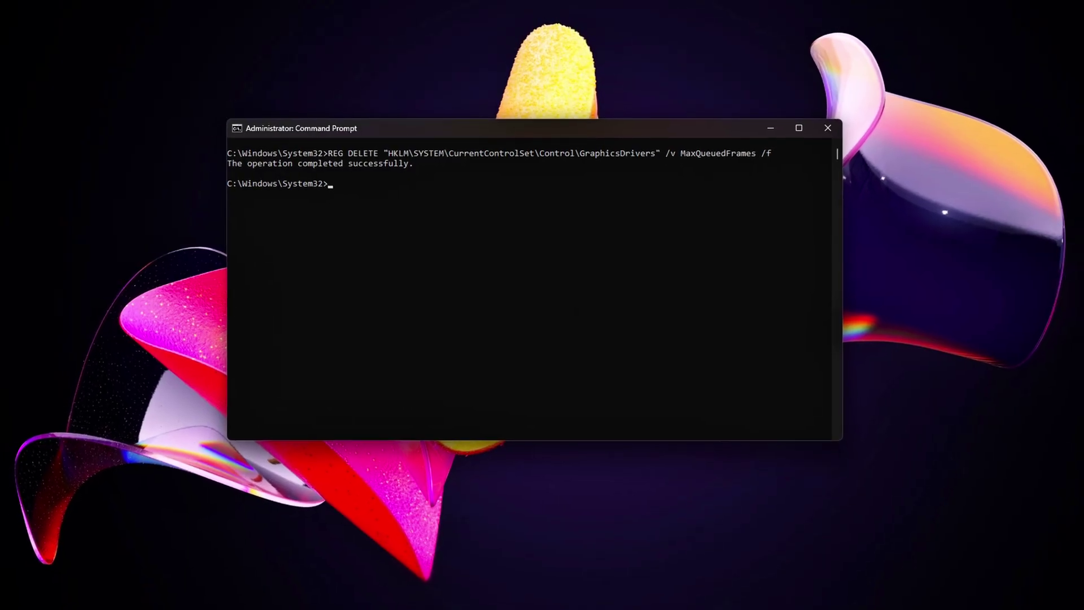
type("REG DELETE \"HKLM\\SYSTEM\\CurrentControlSet\\Control\\GraphicsDrivers\" /v TdrDelay /f")
key("Return")
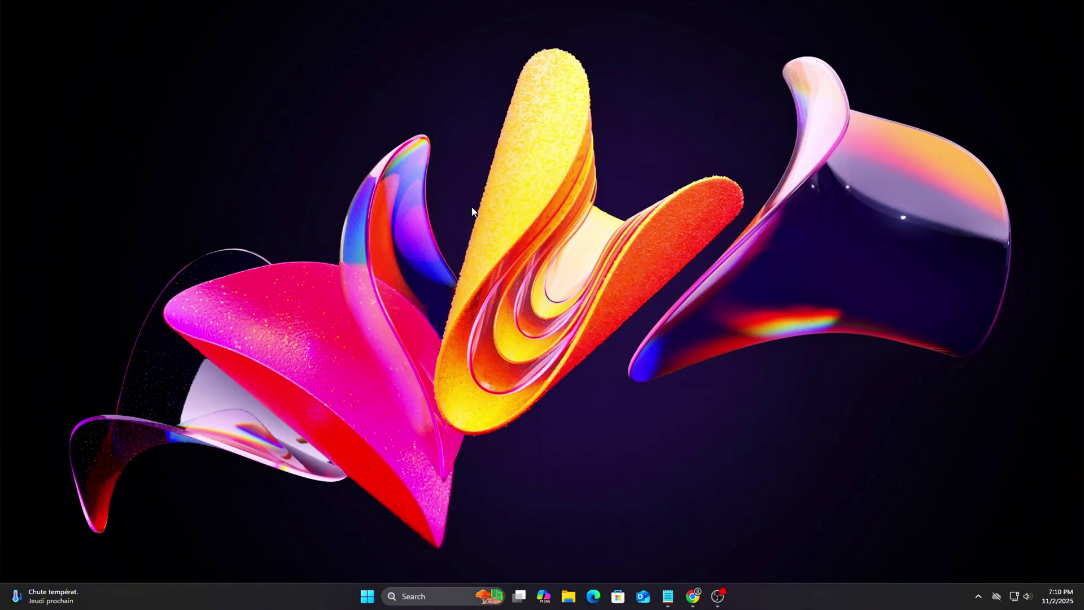
Open an elevated Command Prompt and center its window on screen.
key("super")
type("cmd")
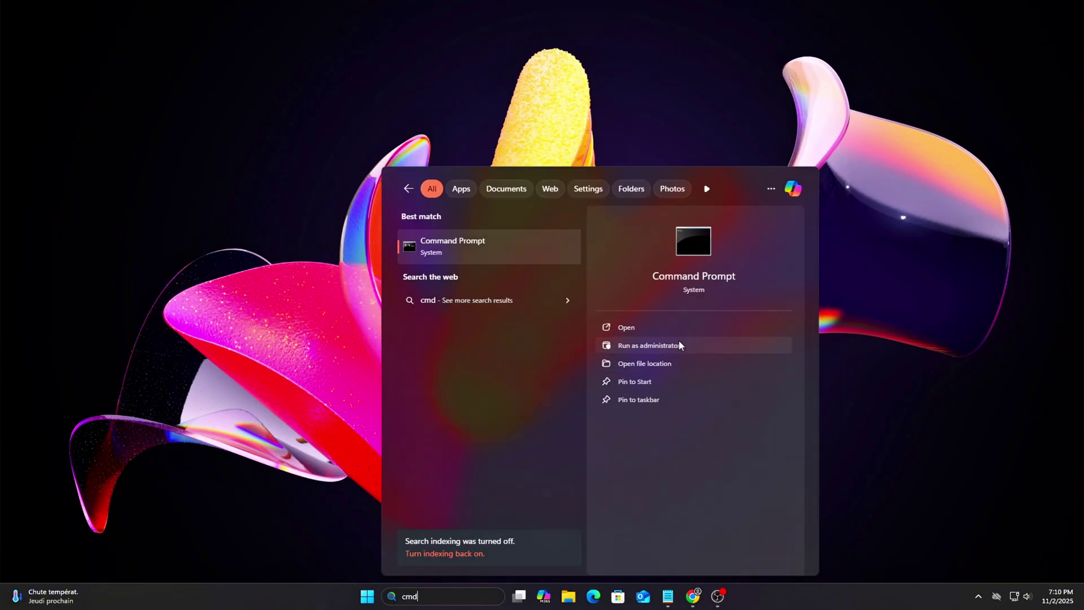
left_click(649, 345)
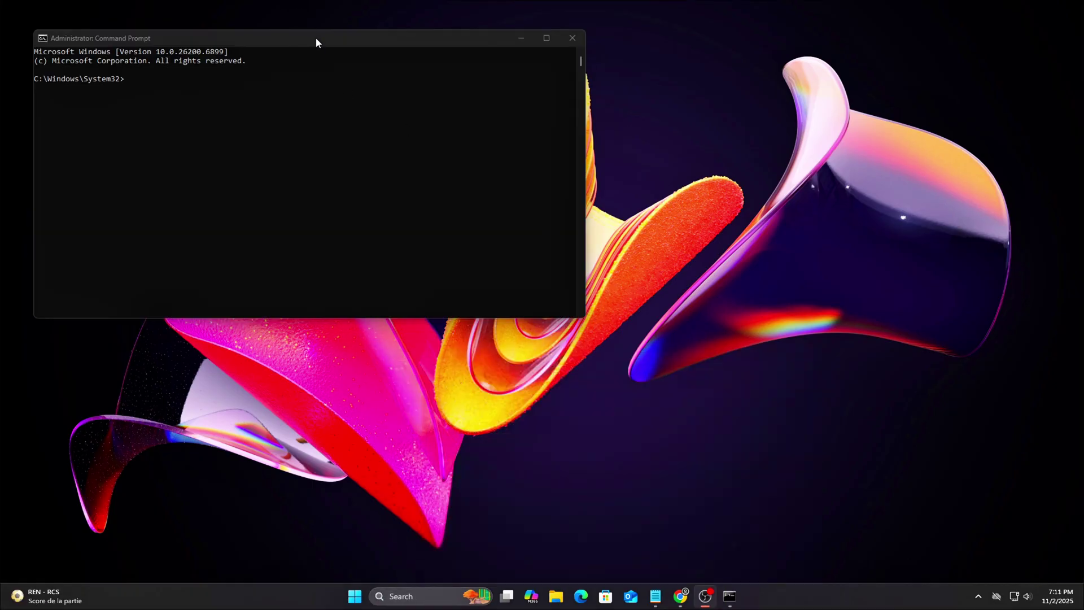
left_click_drag(316, 37, 552, 147)
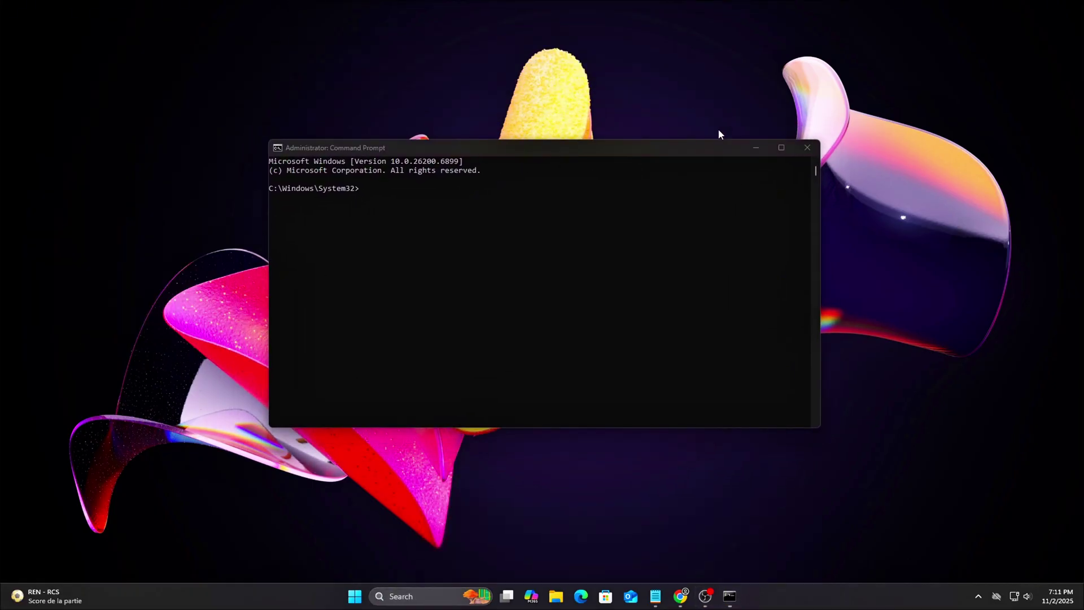
left_click(485, 295)
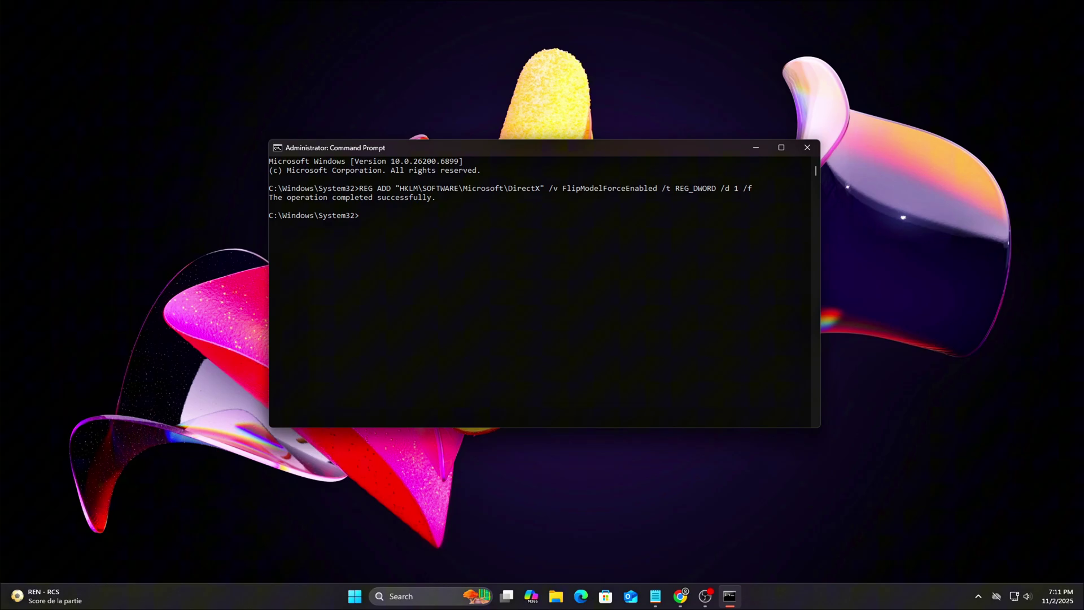
Set FlipQueueLowLatency to 1 and add GameDVR_FSEBehaviorMode with REG ADD.
type("REG ADD \"HKLM\\SOFTWARE\\Microsoft\\DirectX\" /v FlipQueueLowLatency /t REG_DWORD /d 1 /f")
key("Return")
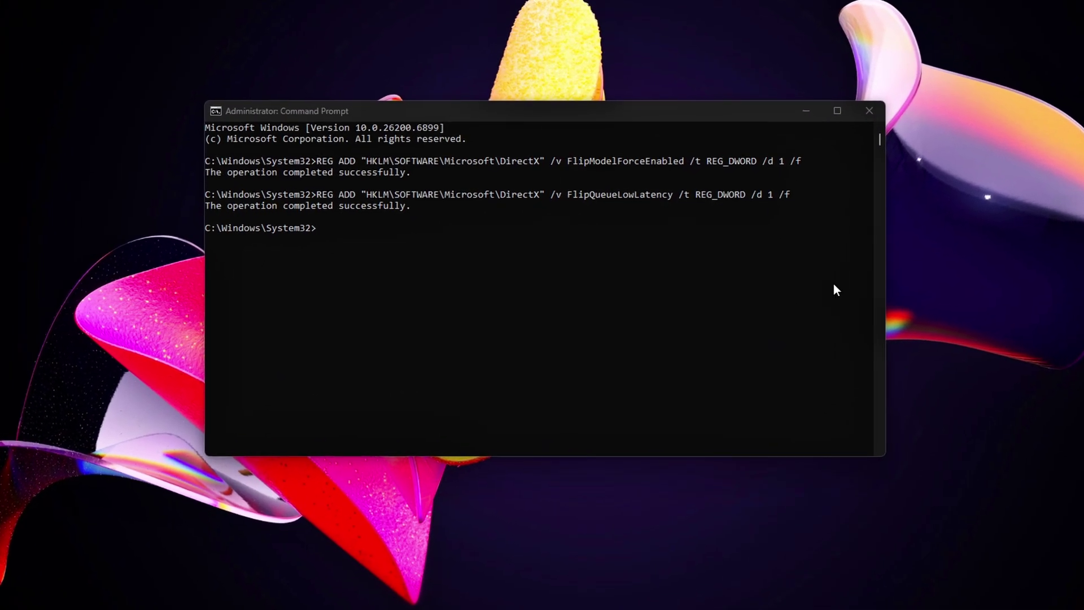
type("REG ADD \"HKCU\\System\\GameConfigStore\" /v GameDVR_FSEBehaviorMode /t REG_DWORD /d 2 /f")
key("Return")
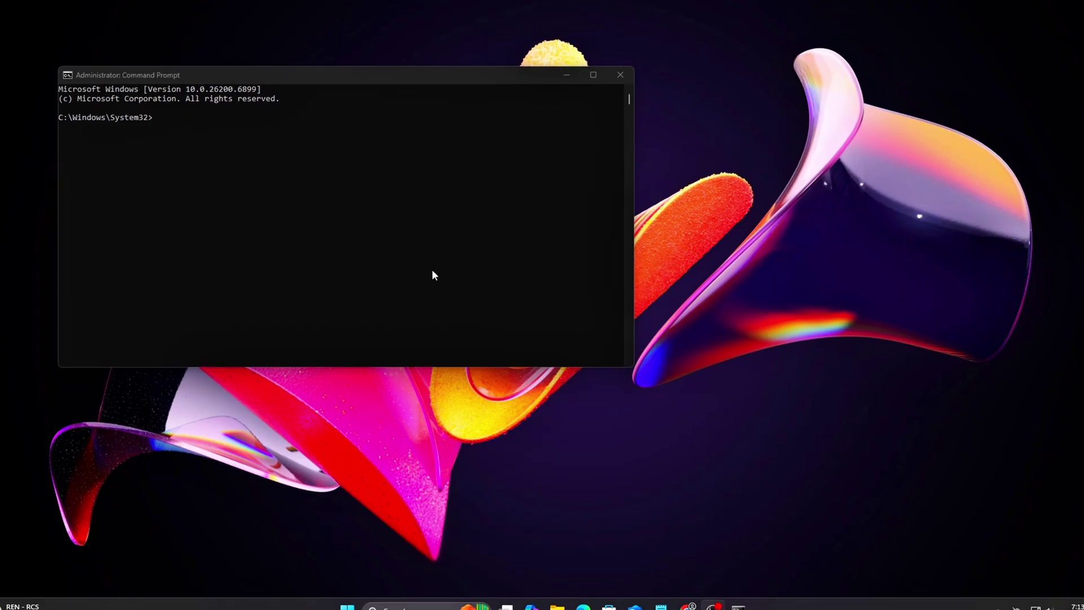
Add MaxQueuedFrames 1, TdrDelay 10 and HwPreemptionMode under GraphicsDrivers.
left_click_drag(373, 73, 560, 127)
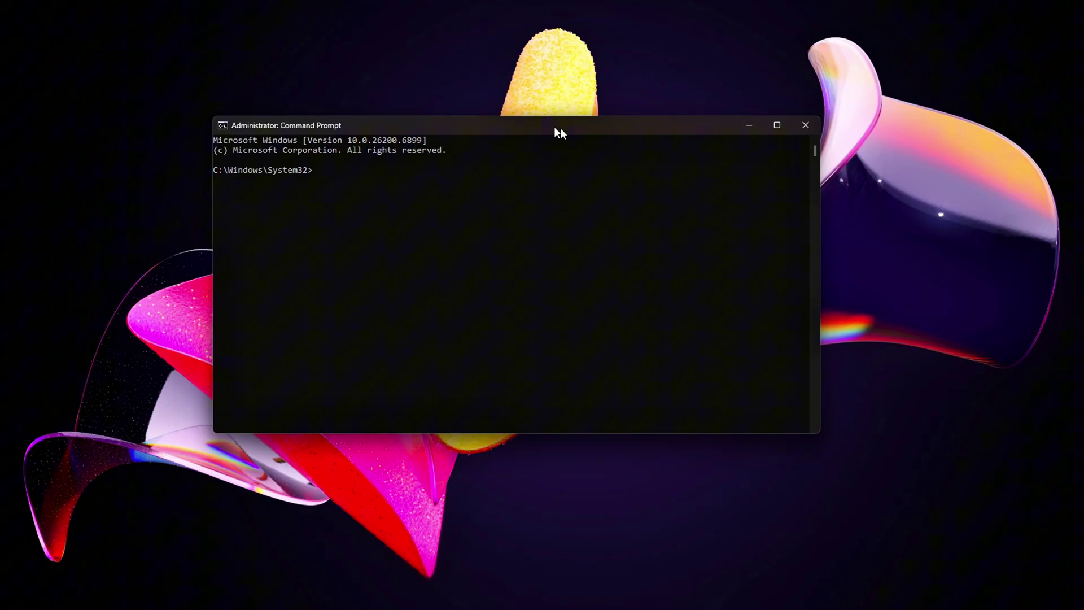
type("REG ADD \"HKLM\\SYSTEM\\CurrentControlSet\\Control\\GraphicsDrivers\" /v MaxQueuedFrames /t REG_DWORD /d 1 /f")
key("Return")
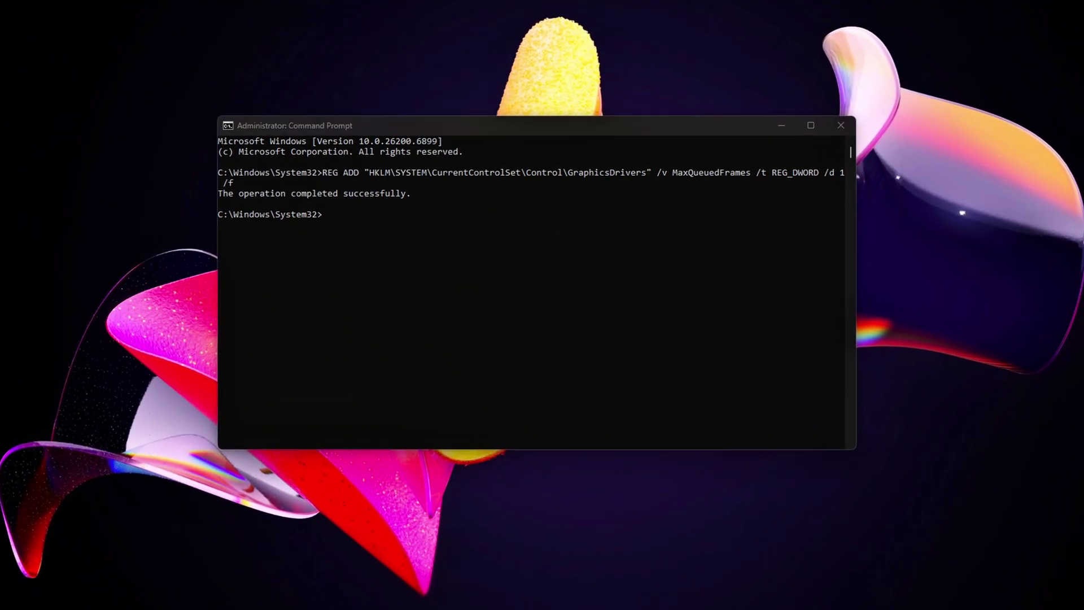
right_click(620, 275)
key("Return")
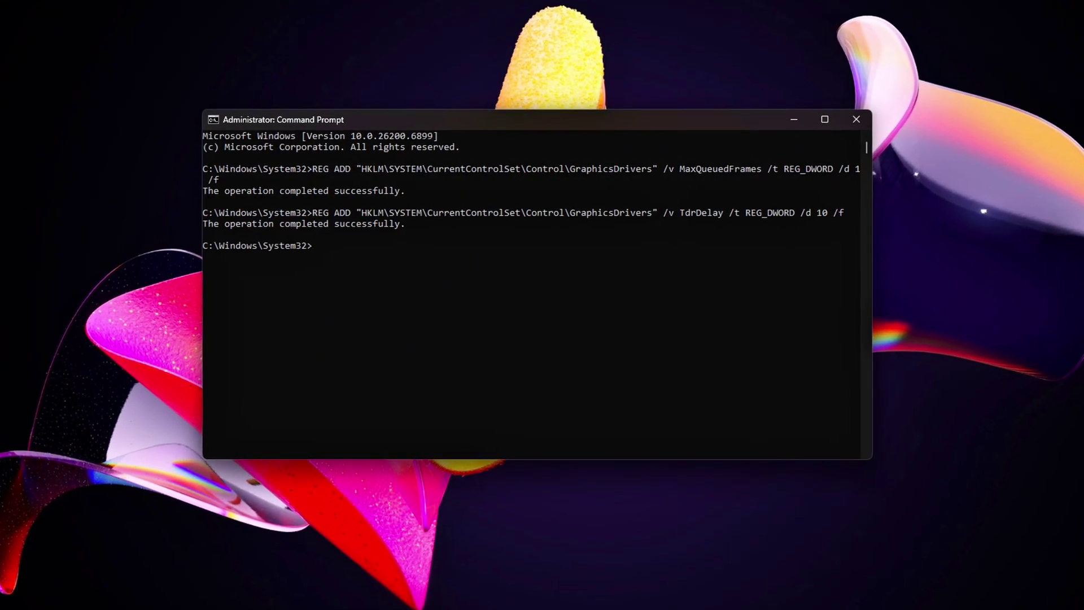
right_click(574, 313)
key("Return")
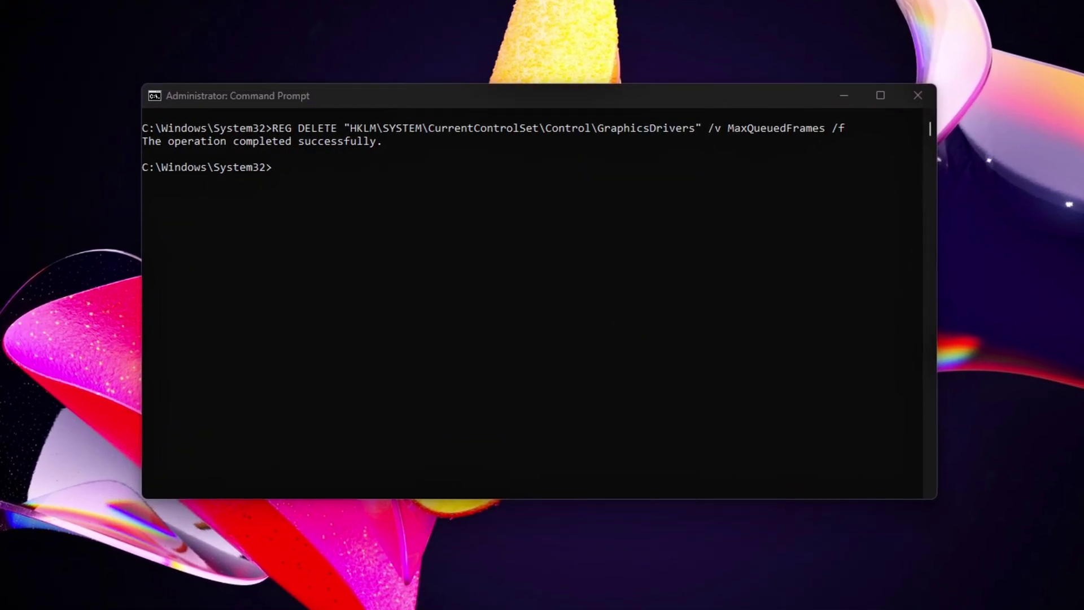
Delete the TdrDelay and HwPreemptionMode values again with REG DELETE.
right_click(469, 370)
key("Return")
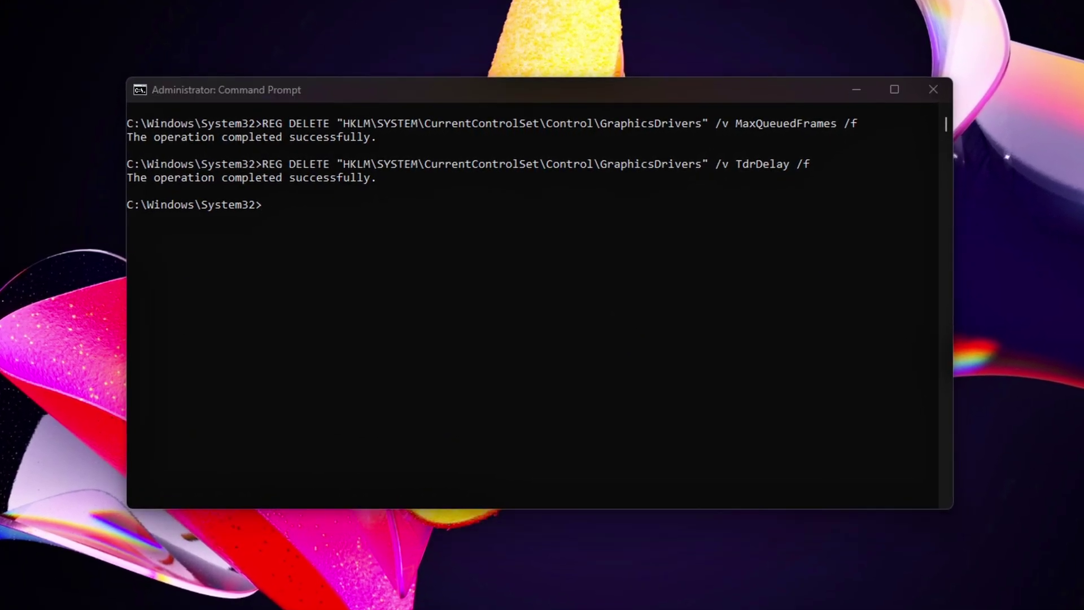
right_click(723, 280)
key("Return")
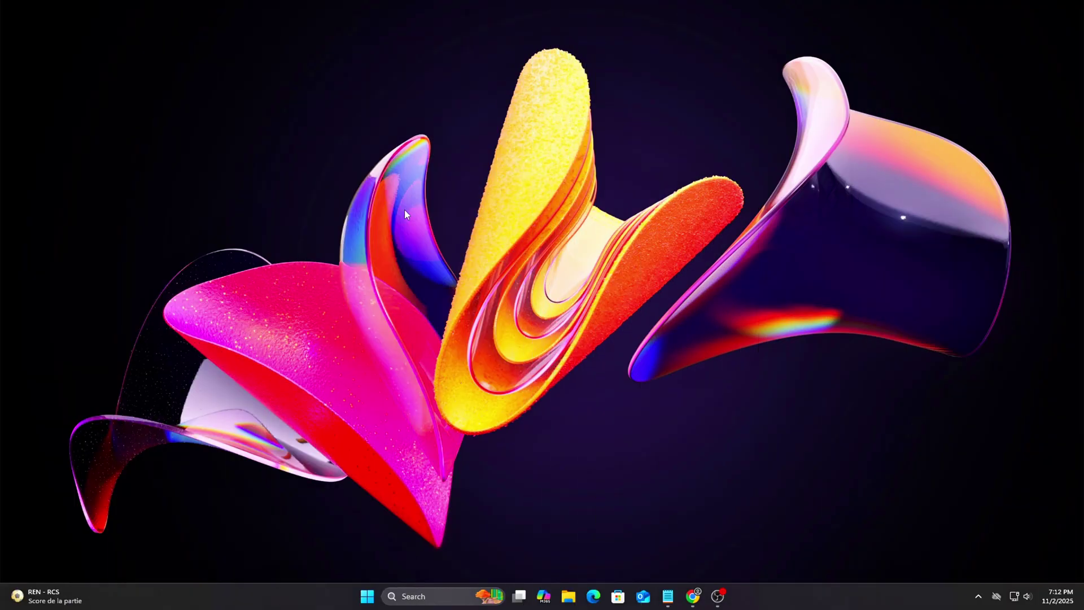
Reopen an admin Command Prompt and add MaxQueuedFrames 1, TdrDelay 10 and HwPreemptionMode 1.
key("super+s")
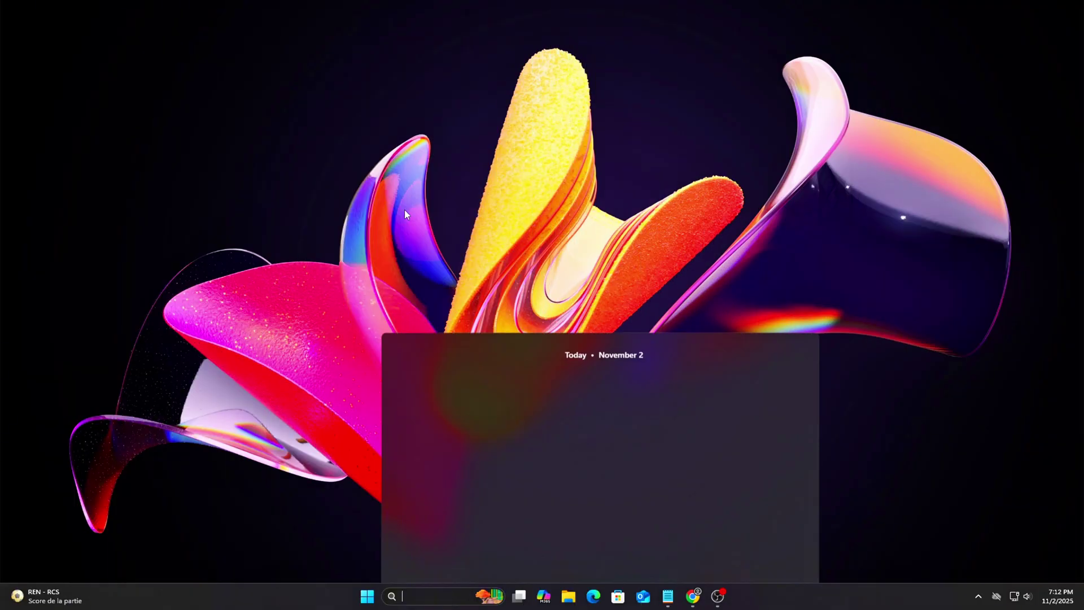
type("CMD")
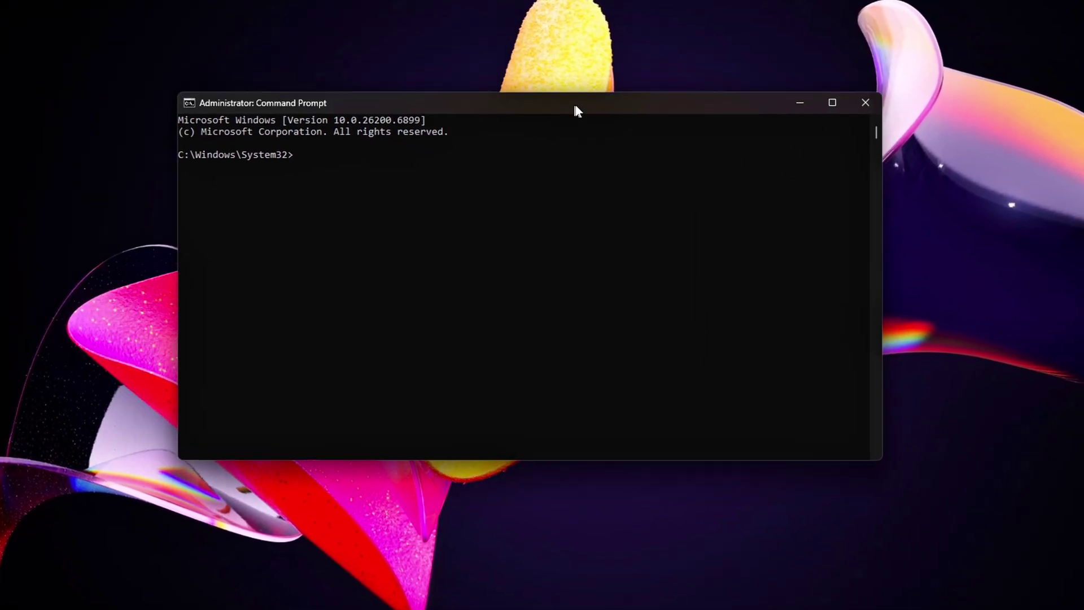
type("REG ADD \"HKLM\\SYSTEM\\CurrentControlSet\\Control\\GraphicsDrivers\" /v MaxQueuedFrames /t REG_DWORD /d 1 /f")
key("Return")
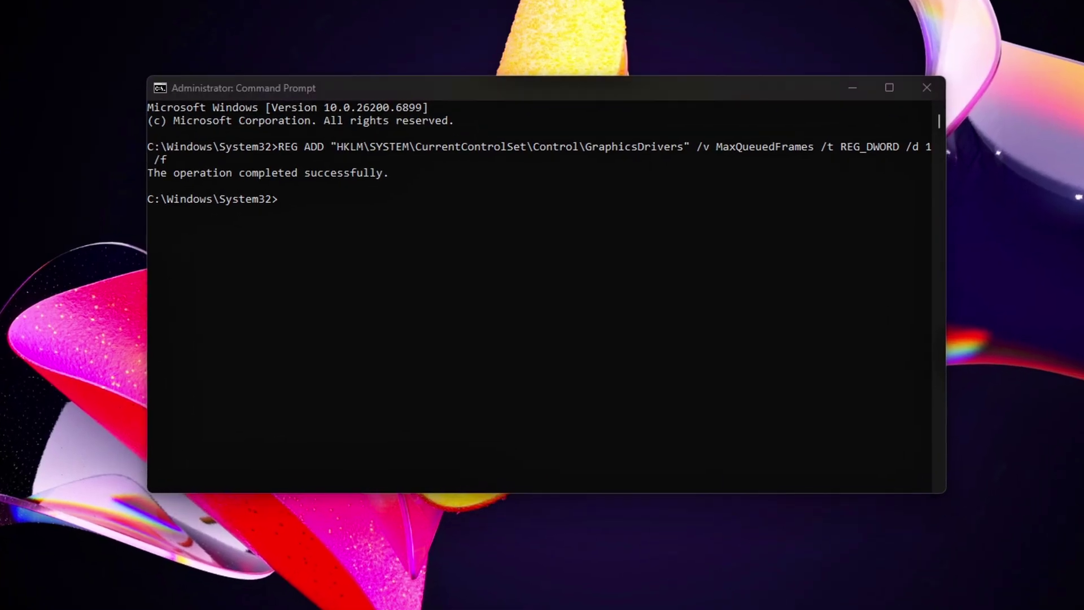
right_click(654, 276)
key("Return")
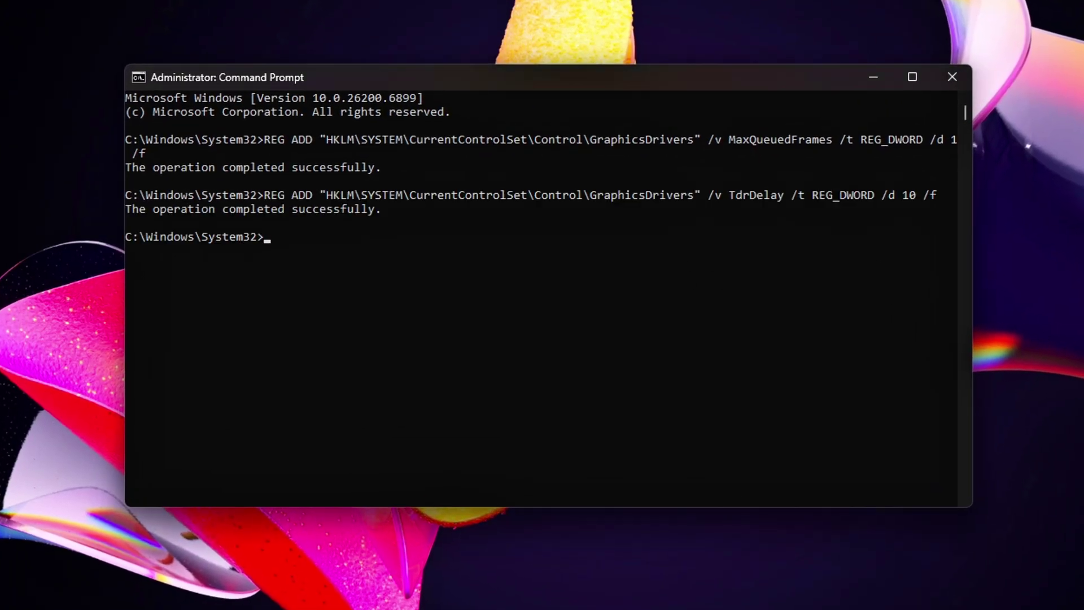
right_click(595, 321)
key("Return")
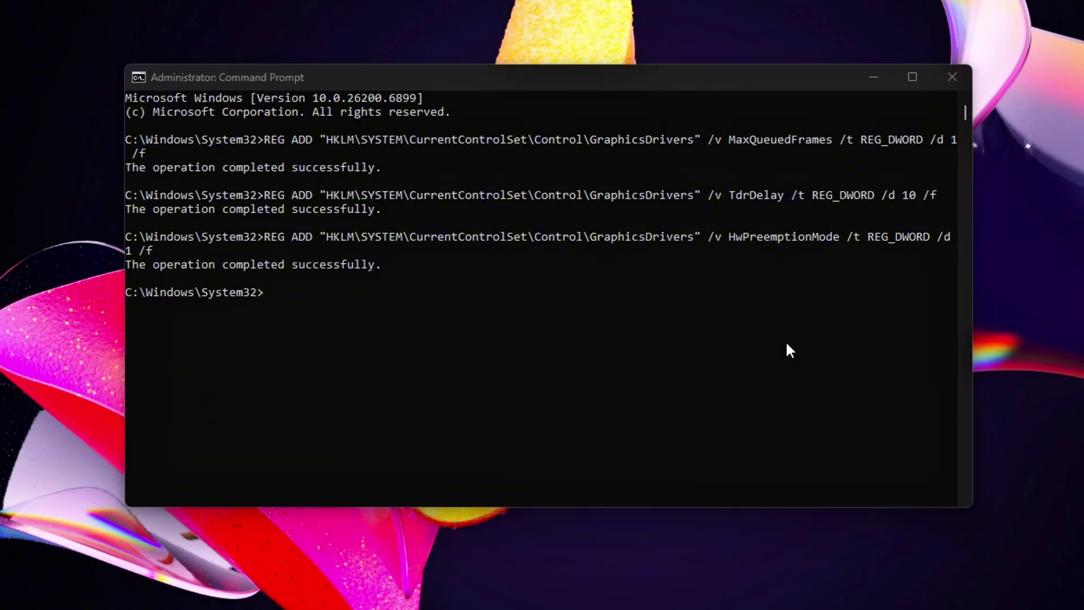
left_click(644, 339)
Clear the console, then delete the MaxQueuedFrames and TdrDelay values under GraphicsDrivers.
type("cls")
key("Return")
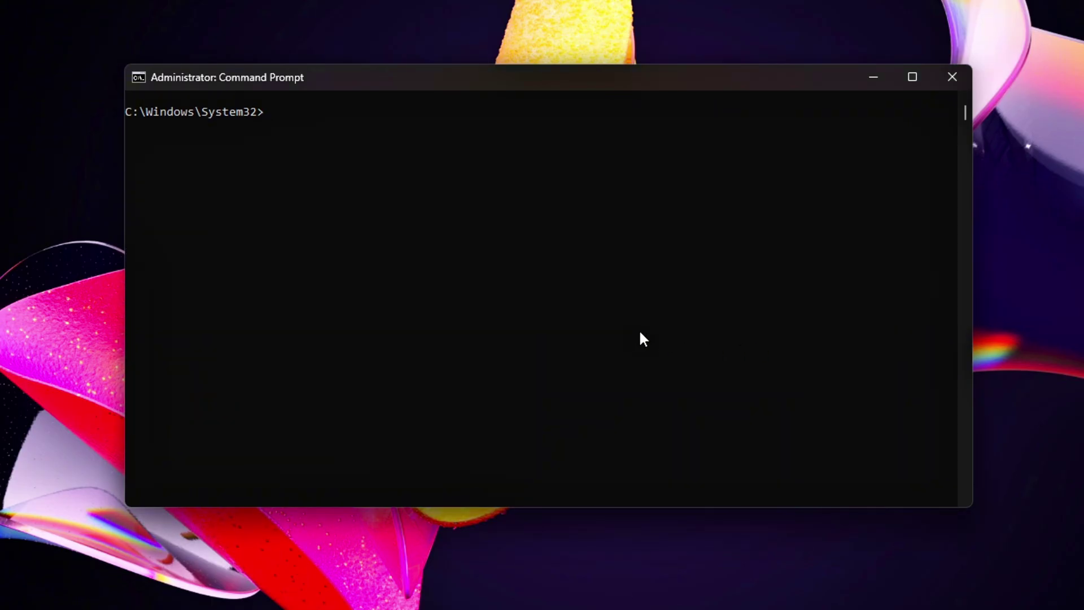
type("REG DELETE \"HKLM\\SYSTEM\\CurrentControlSet\\Control\\GraphicsDrivers\" /v MaxQueuedFrames /f")
key("Return")
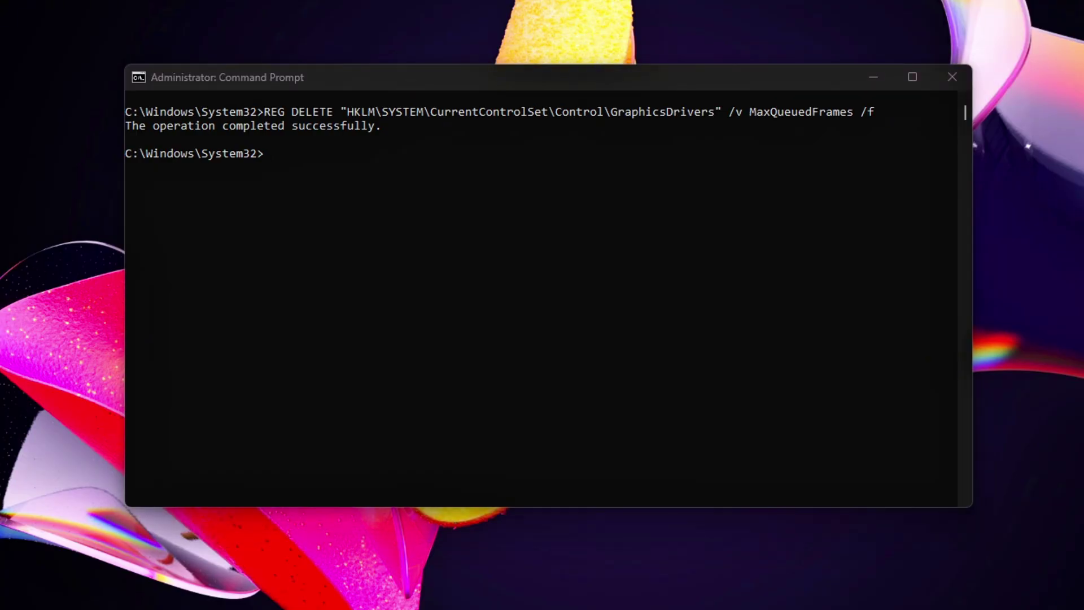
type("REG DELETE \"HKLM\\SYSTEM\\CurrentControlSet\\Control\\GraphicsDrivers\" /v TdrDelay /f")
key("Return")
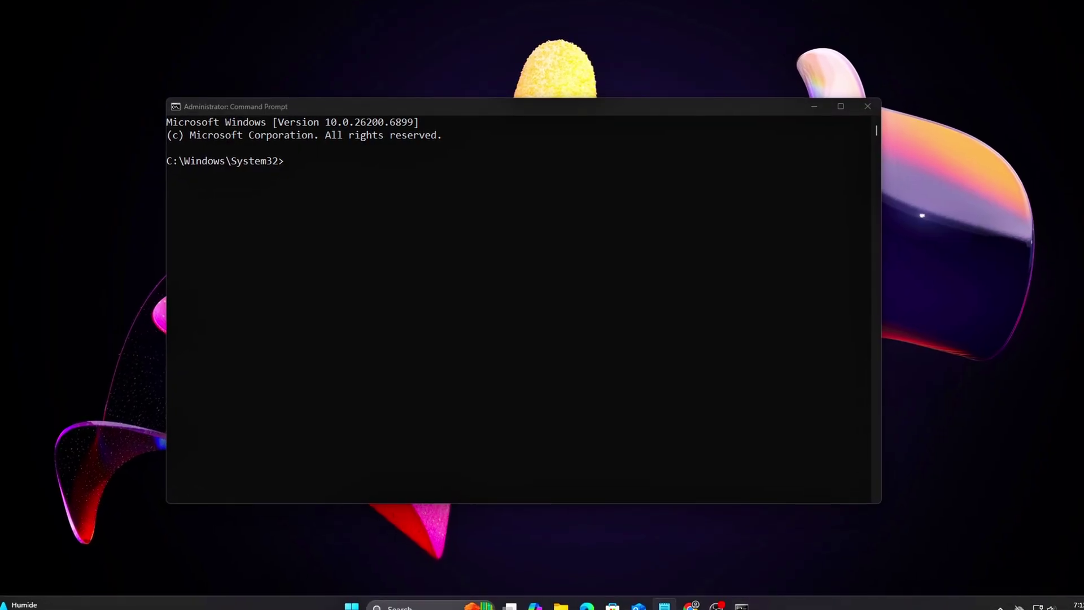
Set DirectX MaxFrameLatency and Dwm MaxQueuedFrames to 1, then delete MaxFrameLatency again.
type("REG ADD \"HKLM\\SOFTWARE\\Microsoft\\DirectX\" /v MaxFrameLatency /t REG_DWORD /d 1 /f")
key("Return")
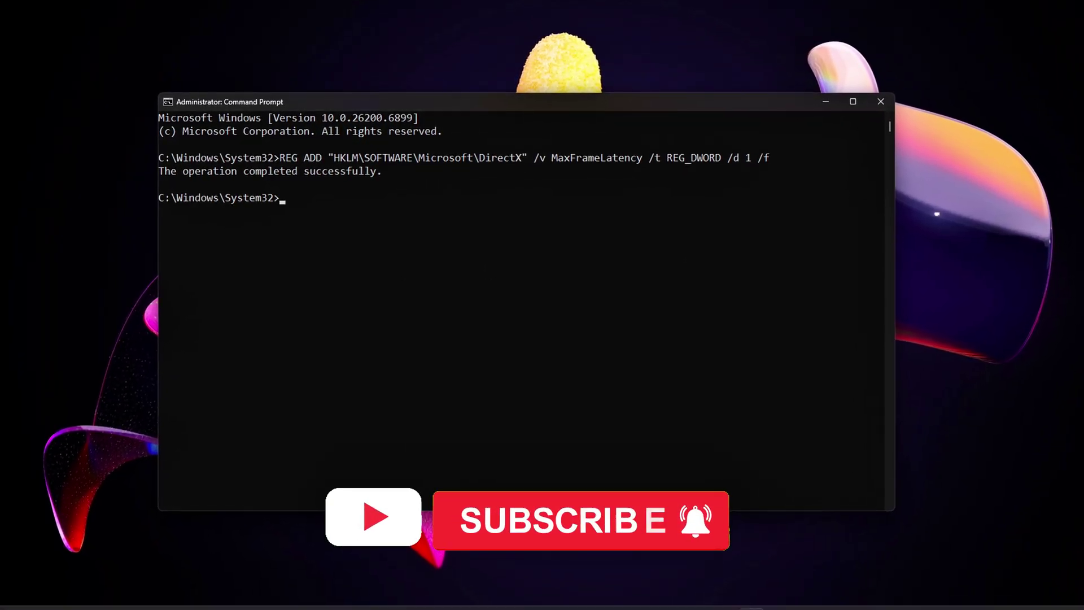
type("REG ADD \"HKLM\\SOFTWARE\\Microsoft\\Windows\\Dwm\" /v MaxQueuedFrames /t REG_DWORD /d 1 /f")
key("Return")
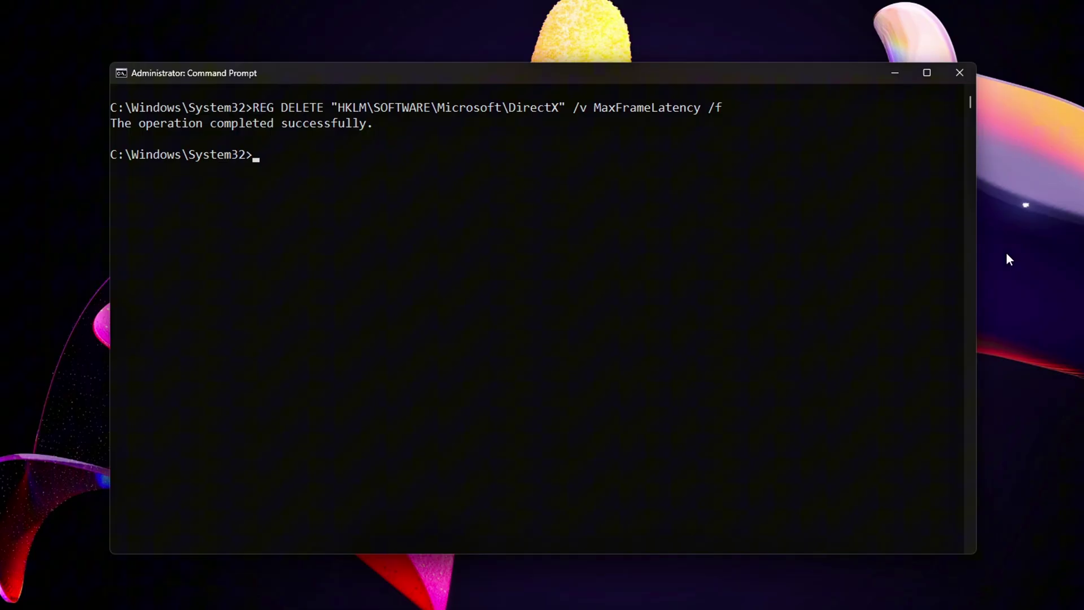
type("REG DELETE \"HKLM\\SOFTWARE\\Microsoft\\Windows\\Dwm\" /v MaxQueuedFrames /f")
key("Return")
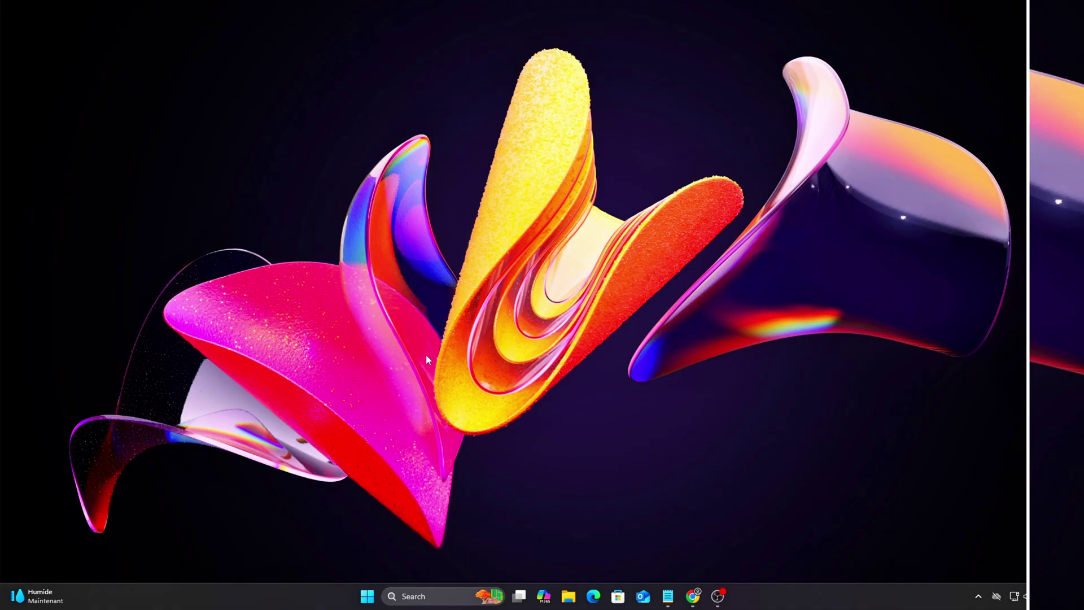
In a new admin Command Prompt, set DirectX MaxFrameLatency and Dwm MaxQueuedFrames to 1.
key("super+s")
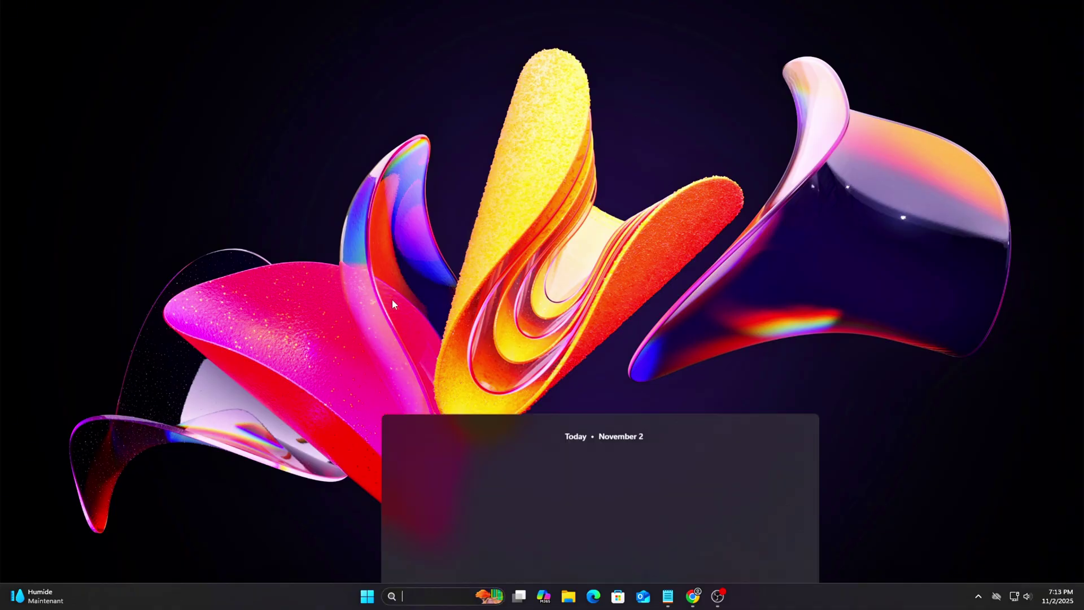
type("cmd")
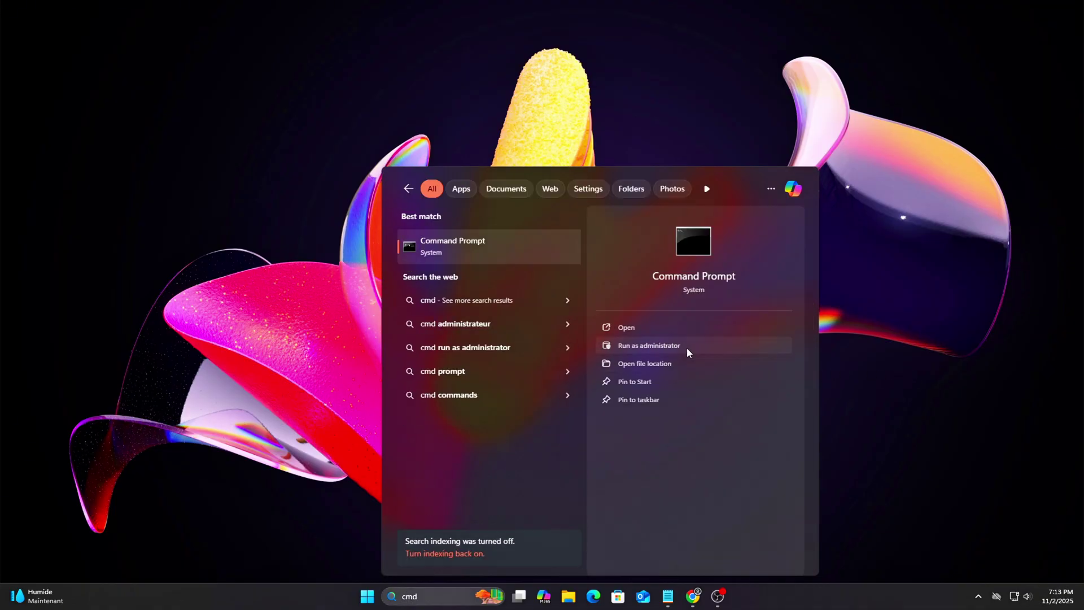
left_click(687, 349)
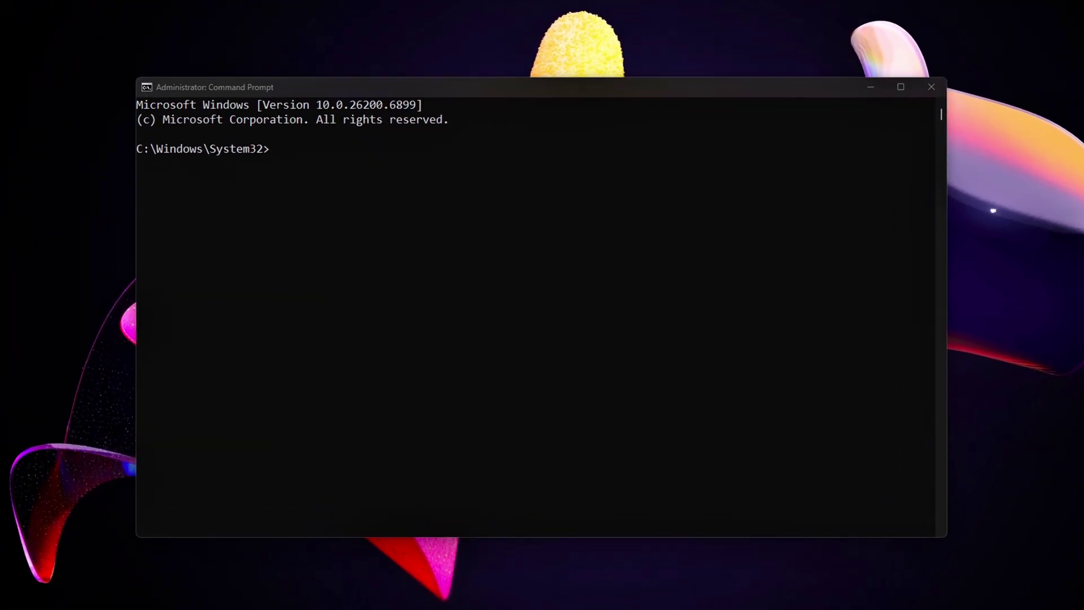
type("REG ADD \"HKLM\\SOFTWARE\\Microsoft\\DirectX\" /v MaxFrameLatency /t REG_DWORD /d 1 /f")
key("Return")
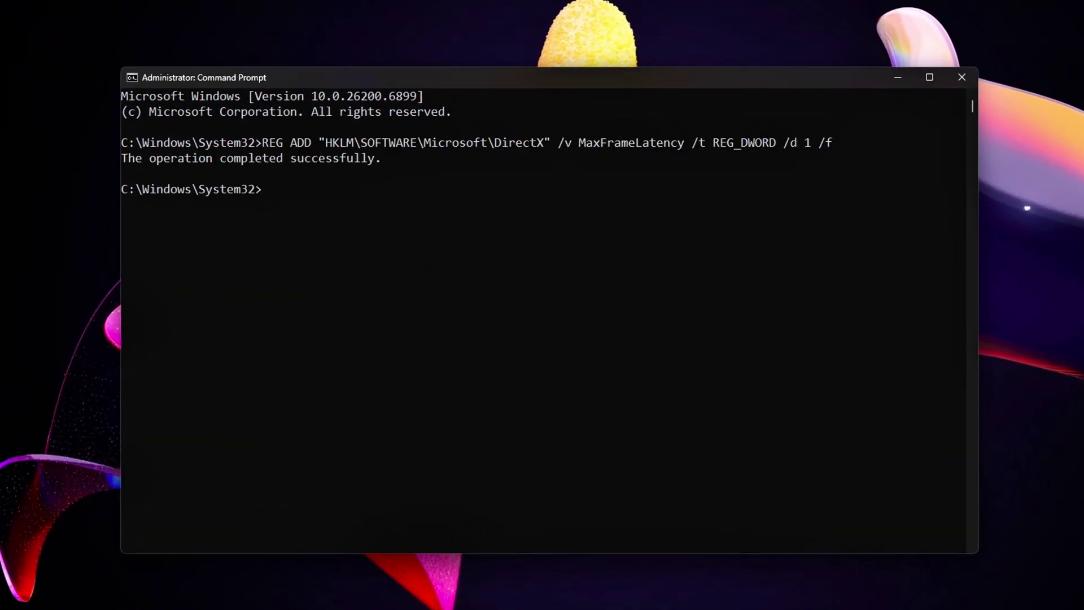
left_click(663, 265)
type("REG ADD \"HKLM\\SOFTWARE\\Microsoft\\Windows\\Dwm\" /v MaxQueuedFrames /t REG_DWORD /d 1 /f")
key("Return")
Delete the MaxFrameLatency and Dwm MaxQueuedFrames registry values with REG DELETE /f.
key("super")
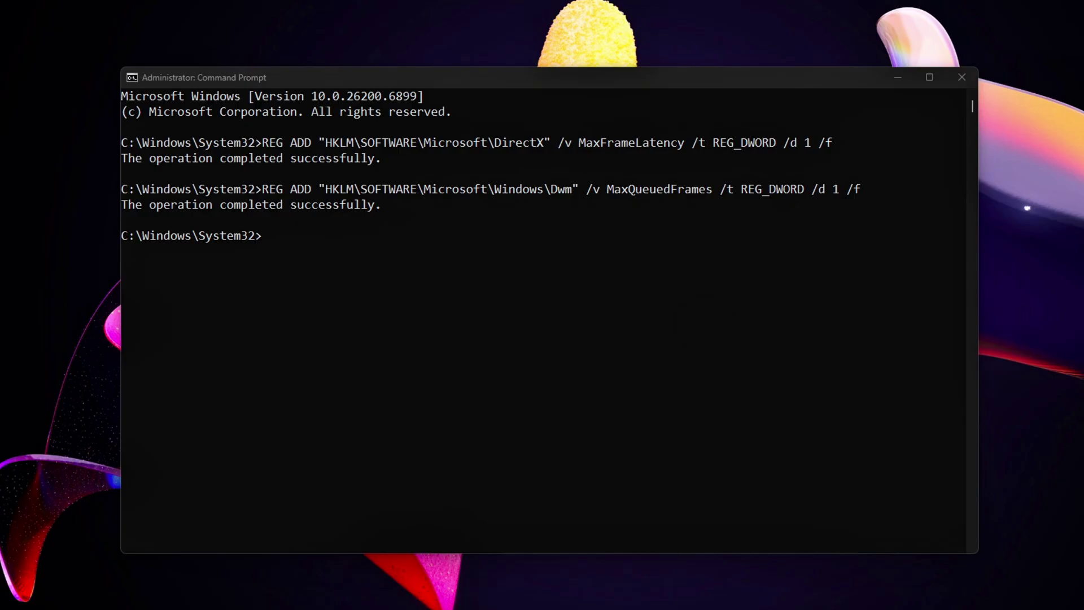
left_click(872, 292)
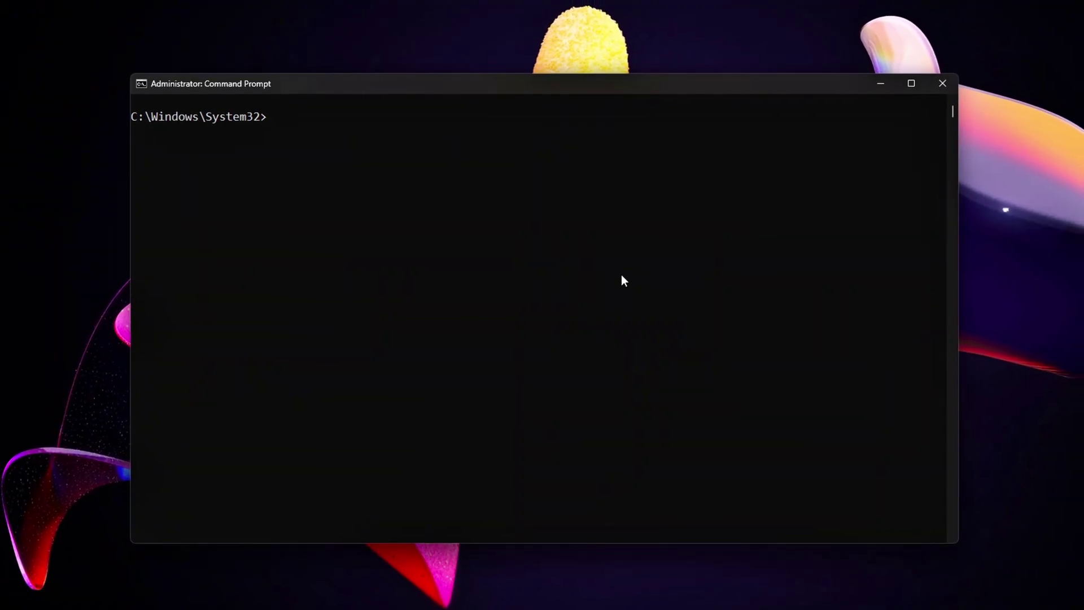
type("REG DELETE \"HKLM\\SOFTWARE\\Microsoft\\DirectX\" /v MaxFrameLatency /f")
key("Return")
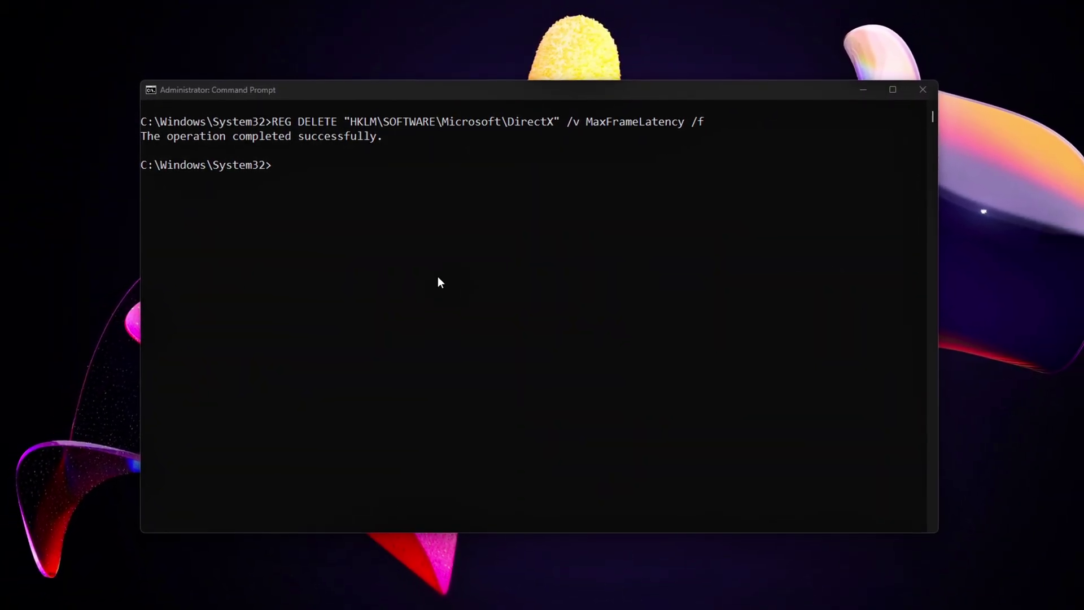
type("REG DELETE \"HKLM\\SOFTWARE\\Microsoft\\Windows\\Dwm\" /v MaxQueuedFrames /f")
key("Return")
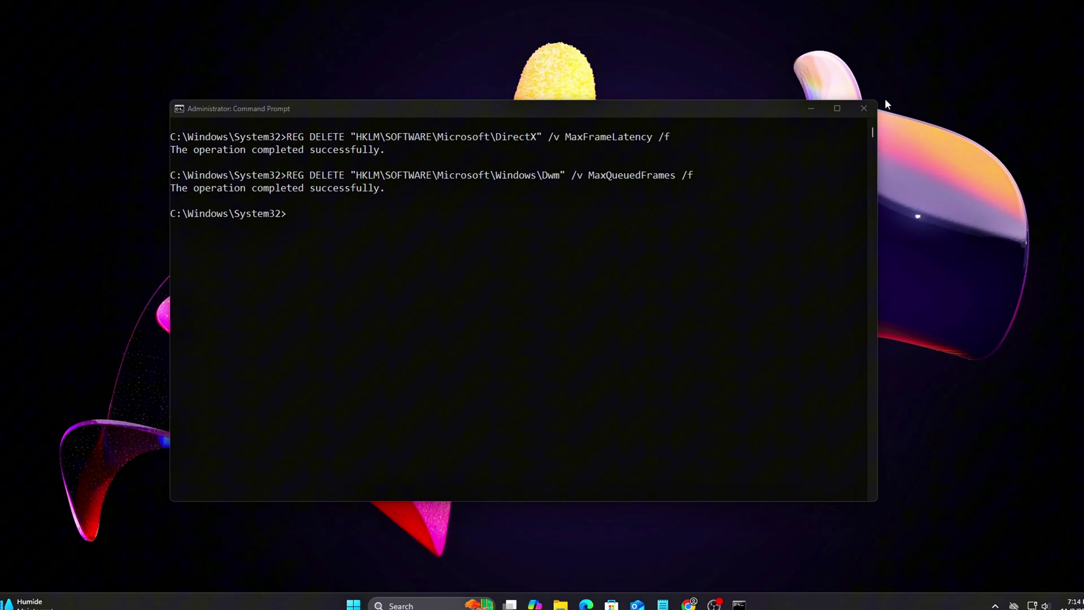
Close Command Prompt and launch NVIDIA Control Panel from the desktop's extended context menu.
left_click(869, 107)
key("super")
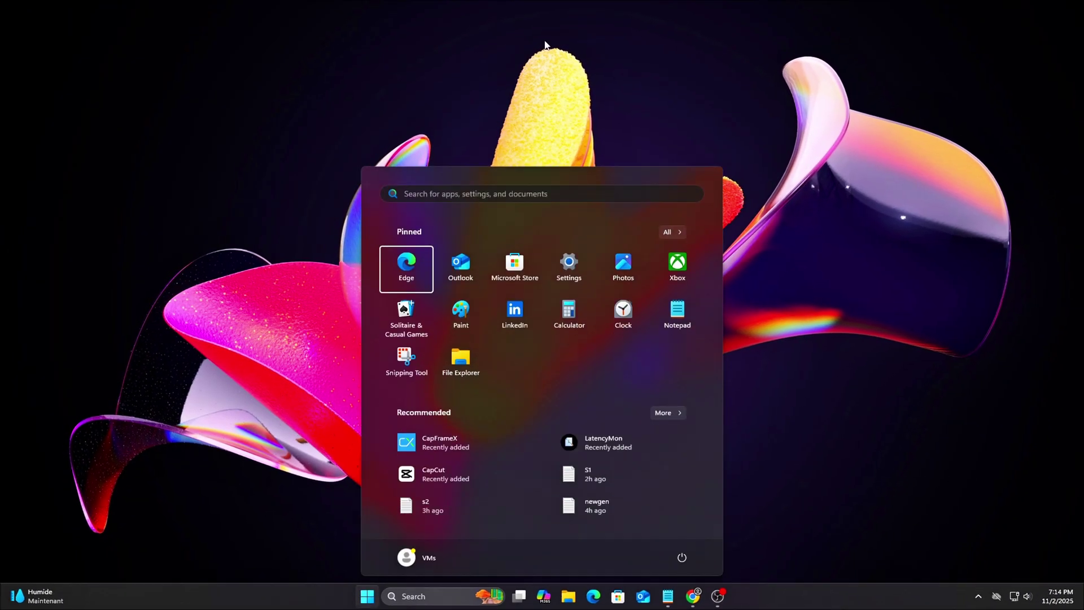
left_click(510, 147)
right_click(509, 147)
left_click(569, 329)
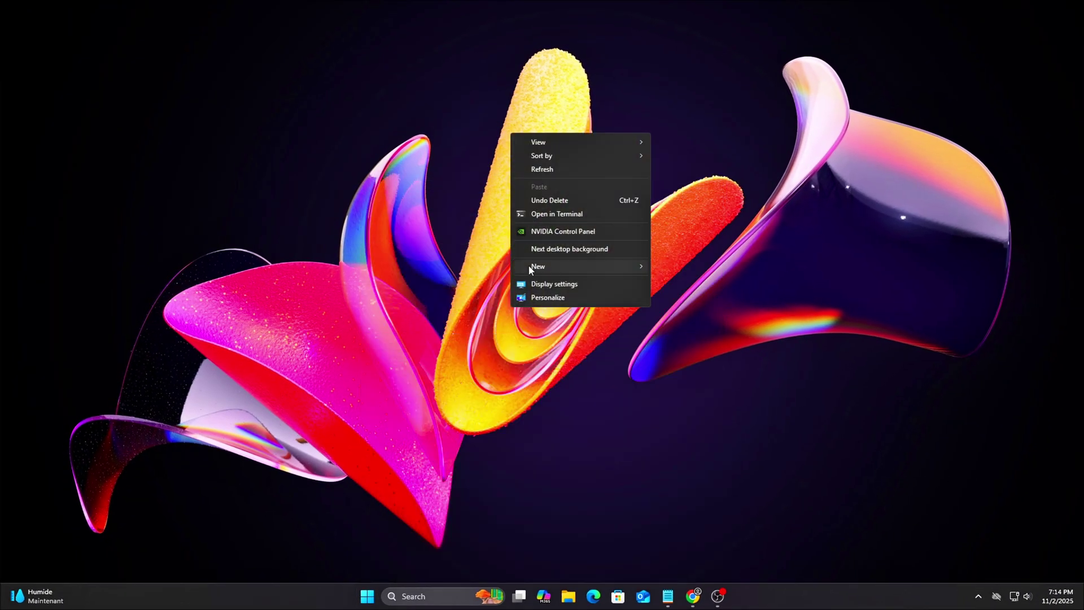
left_click(541, 232)
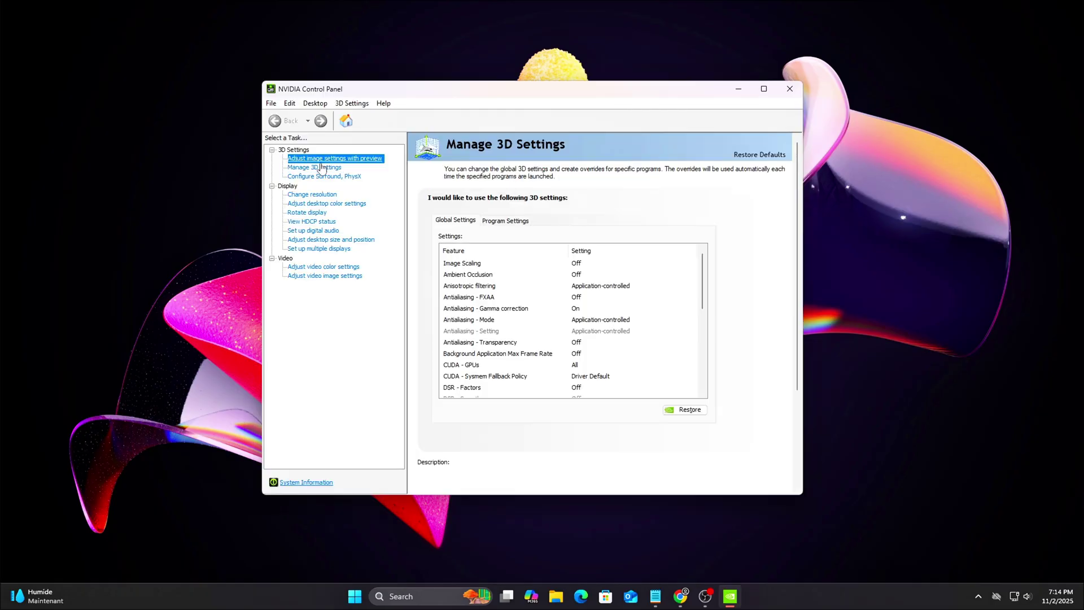
Set the global Low Latency Mode to Ultra under Manage 3D settings.
left_click(323, 168)
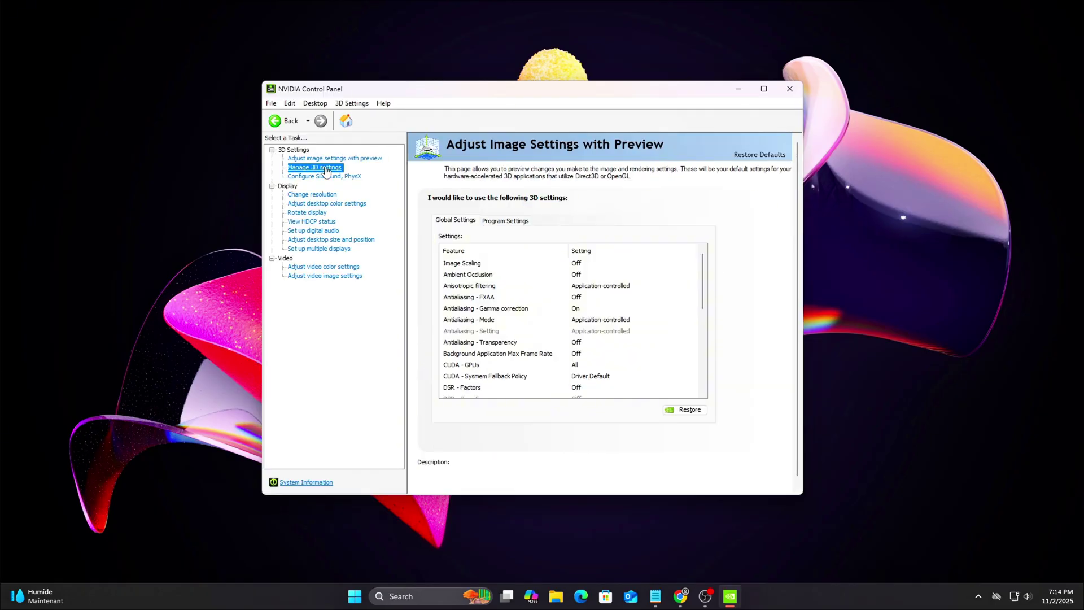
scroll(524, 340, "down", 2)
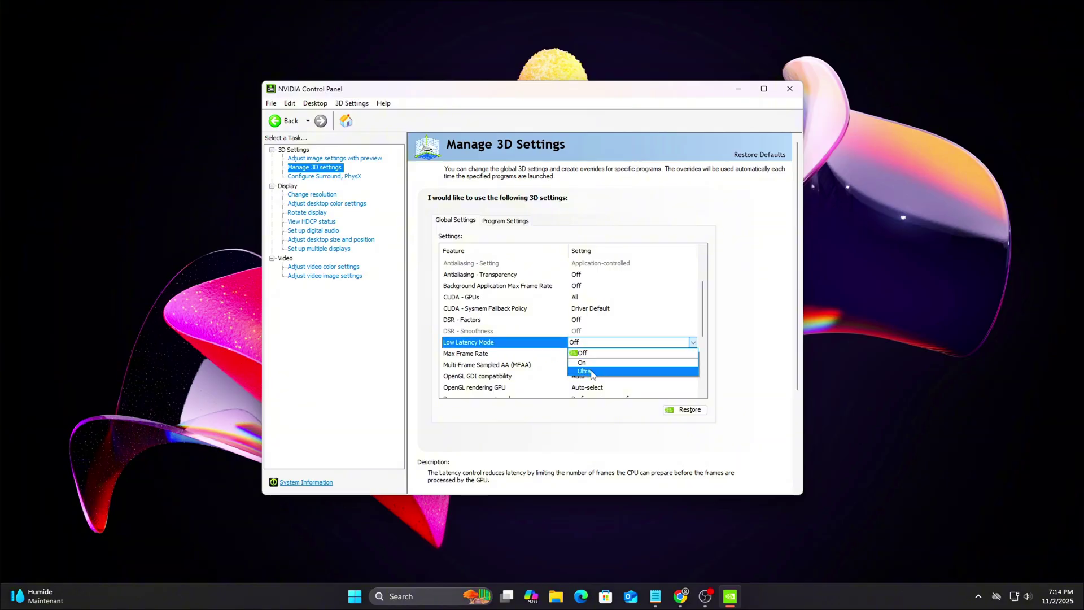
left_click(587, 372)
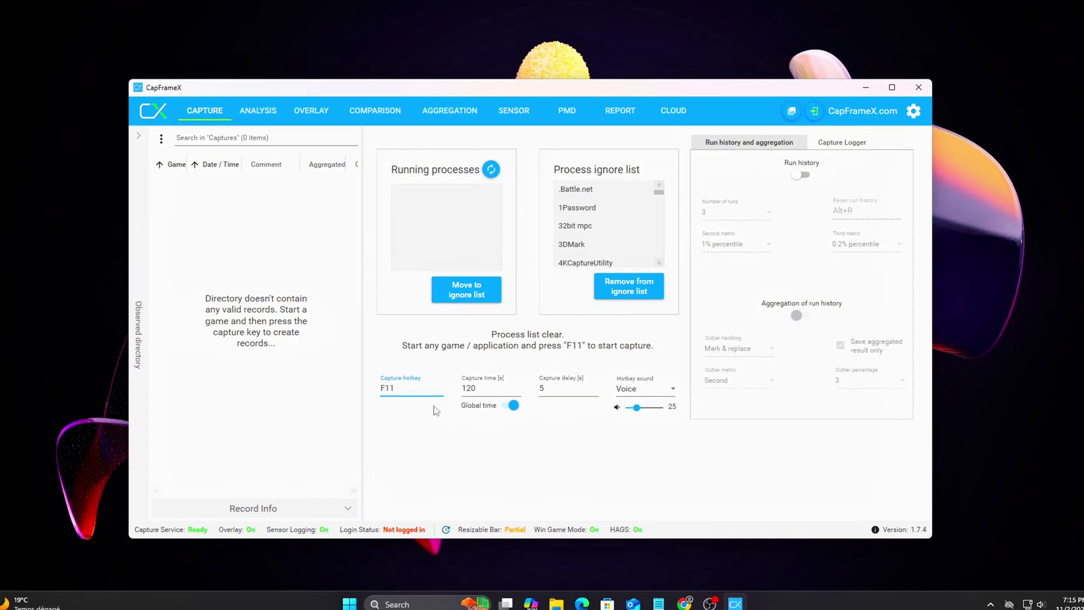
Set CapFrameX capture hotkey to Alt+NumPad6, capture time 120 s, delay 4 s; scroll the ignore list.
key("alt+KP_6")
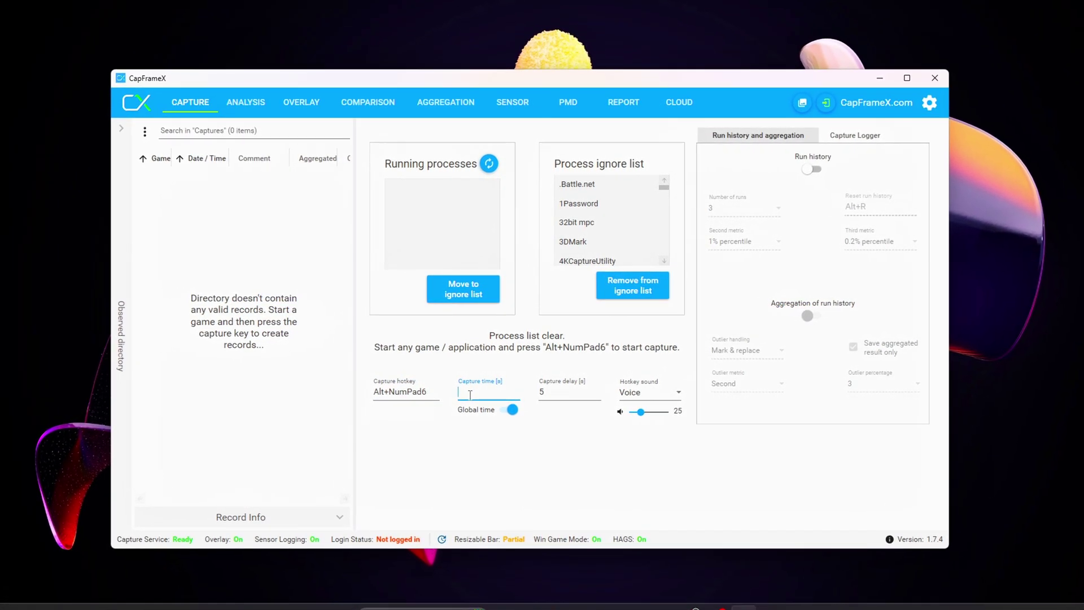
type("1")
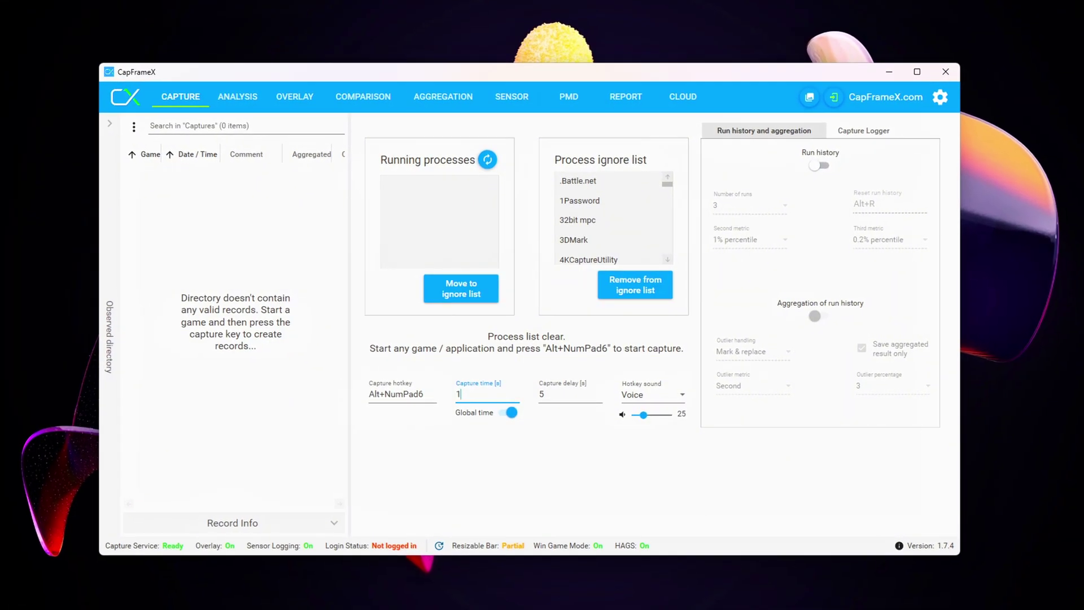
type("20")
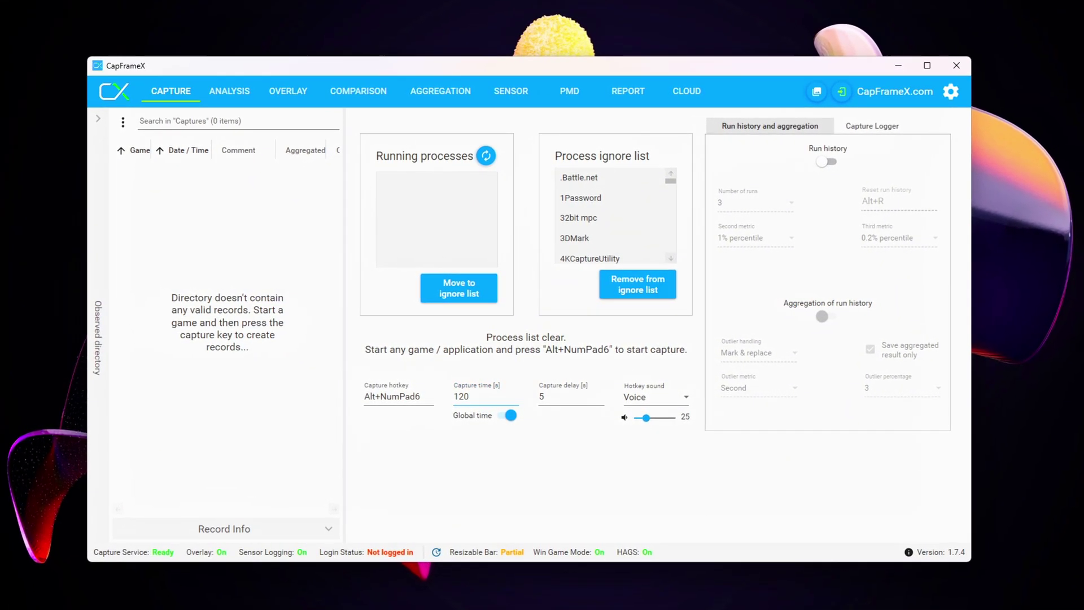
left_click(564, 392)
key("BackSpace")
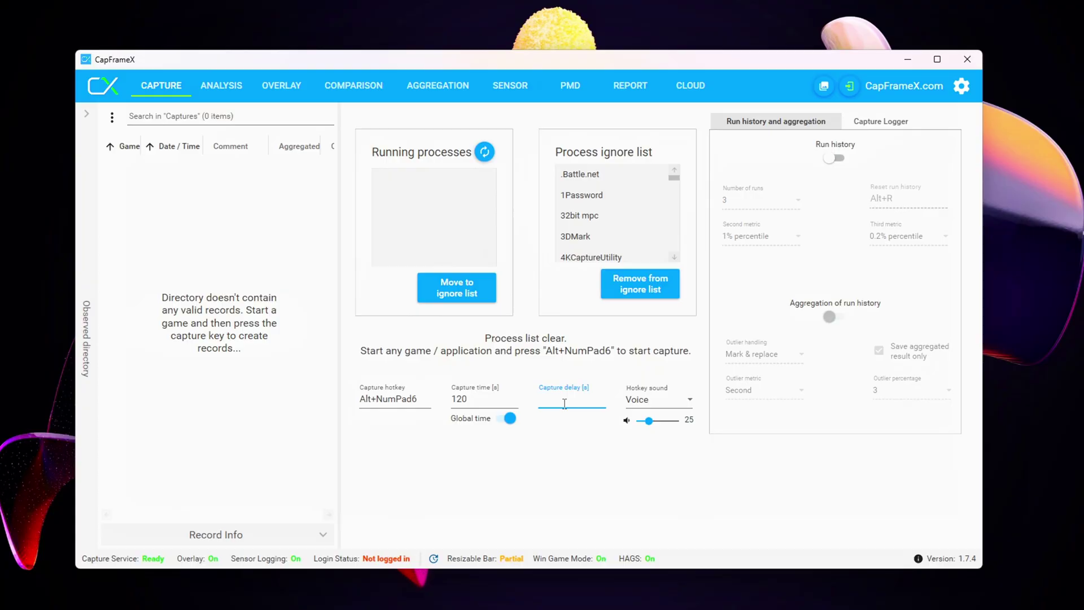
type("4")
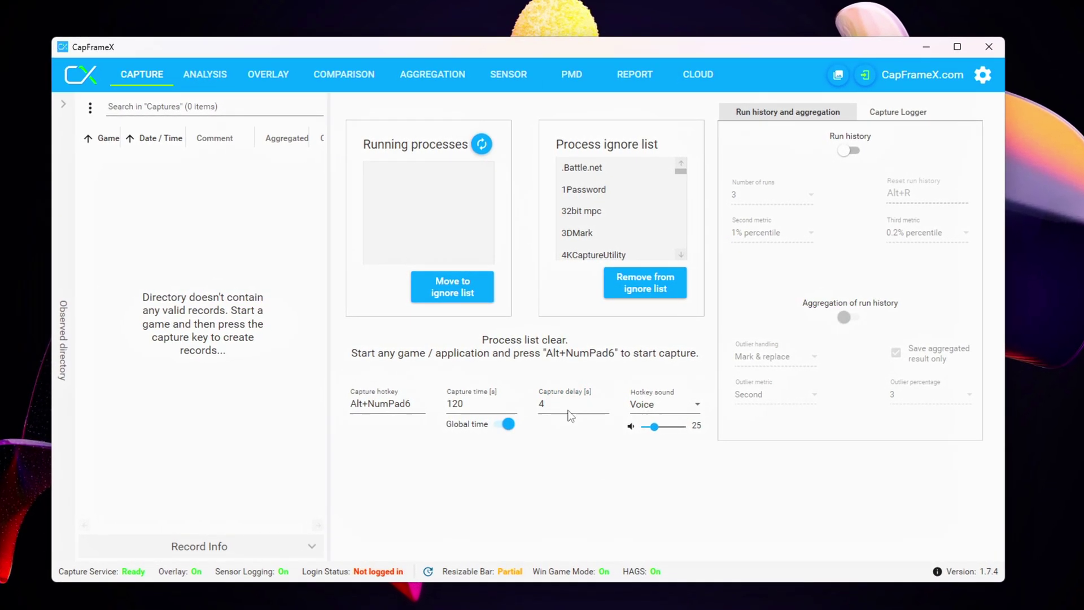
scroll(683, 256, "down", 2)
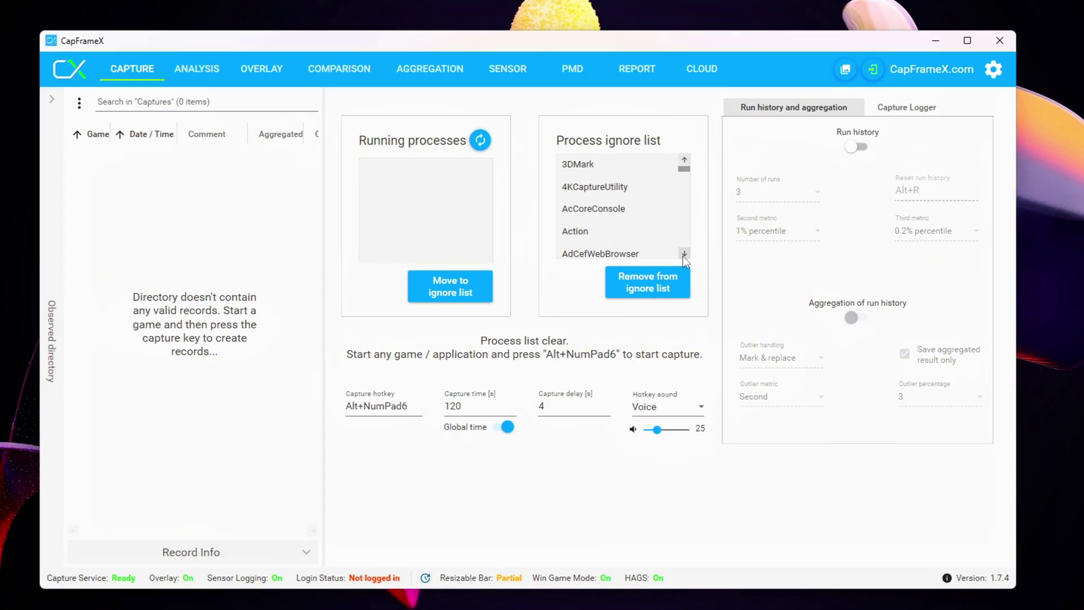
scroll(688, 170, "down", 10)
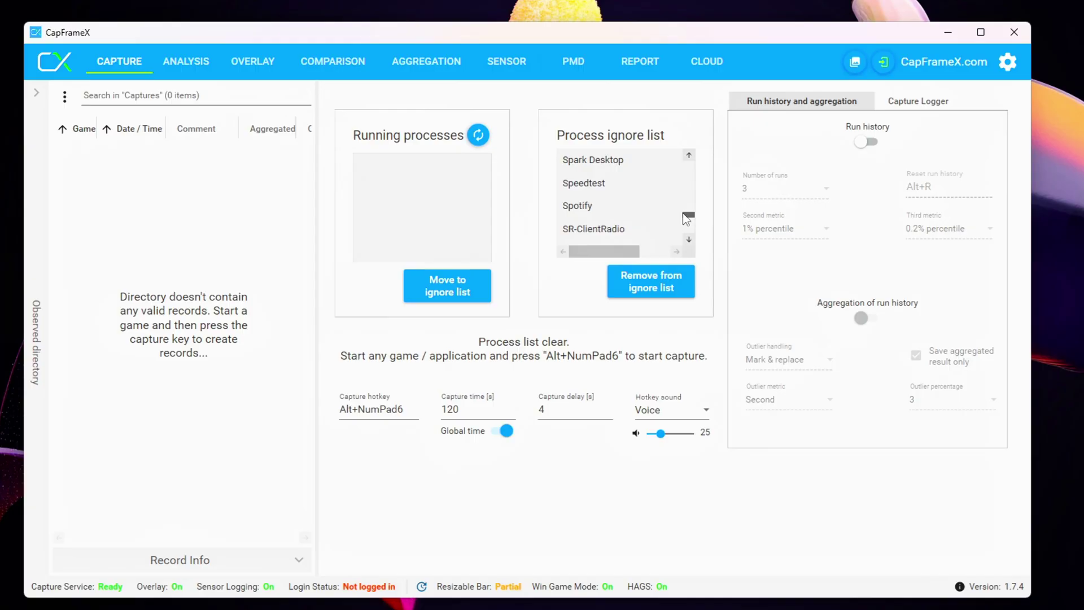
left_click_drag(685, 218, 690, 238)
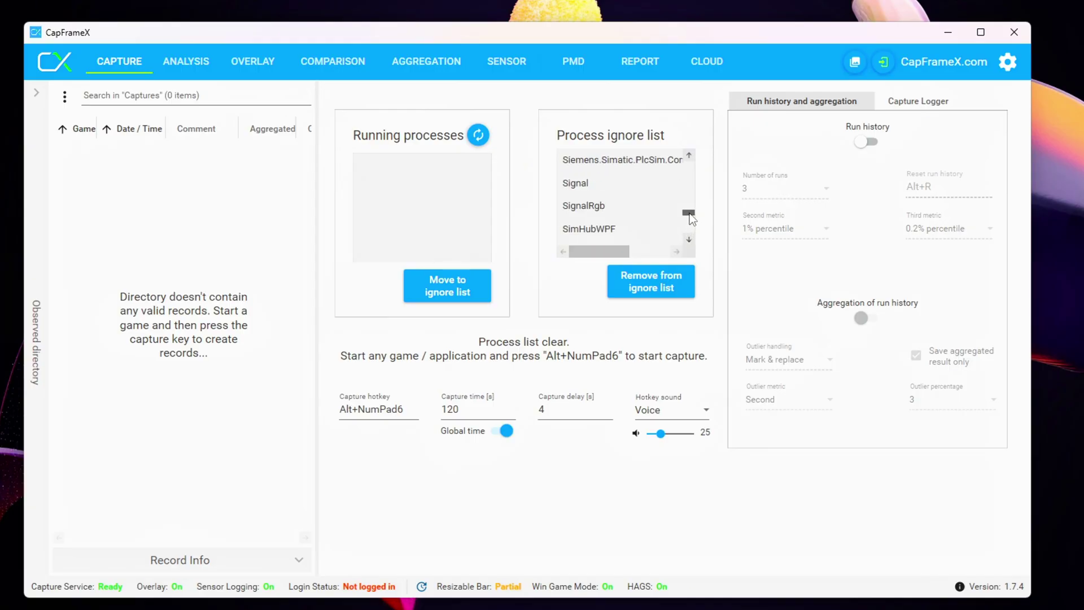
left_click_drag(692, 215, 690, 190)
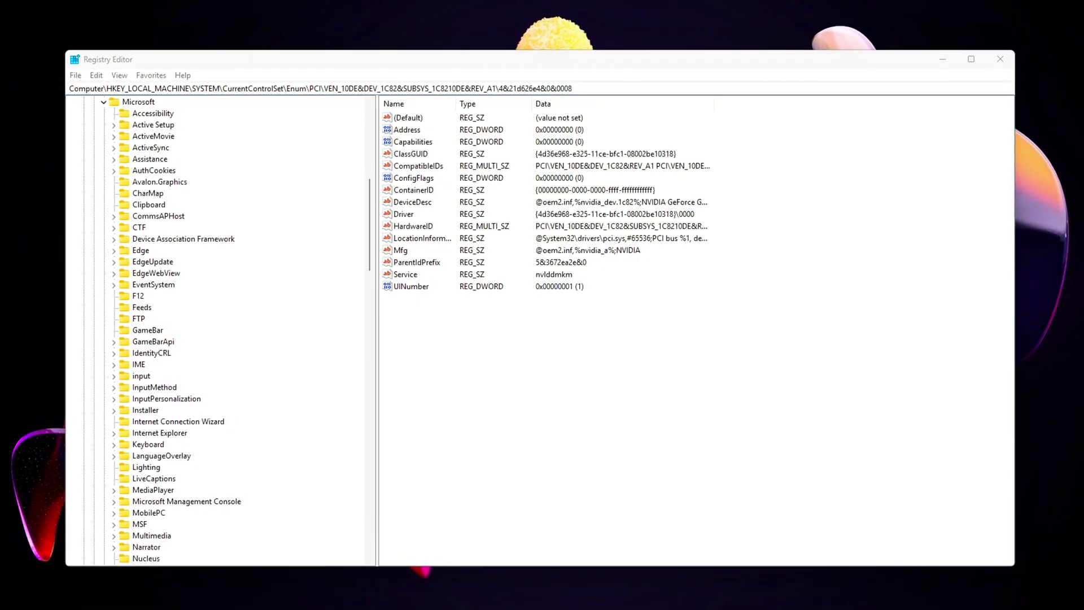
Enter HKEY_CURRENT_USER\Software\Microsoft\DirectX\UserGpuPreferences into the Registry Editor address bar.
left_click(342, 86)
key("ctrl+a")
type("HKEY_CURRENT_USER\\Software\\Microsoft\\DirectX\\UserGpuPreferences")
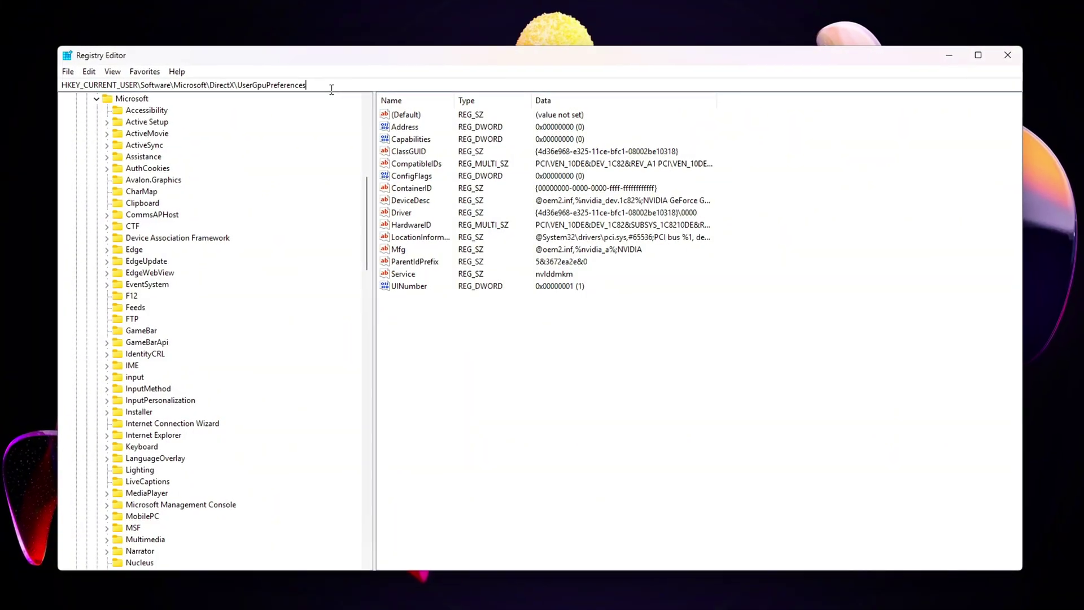
left_click_drag(308, 87, 238, 97)
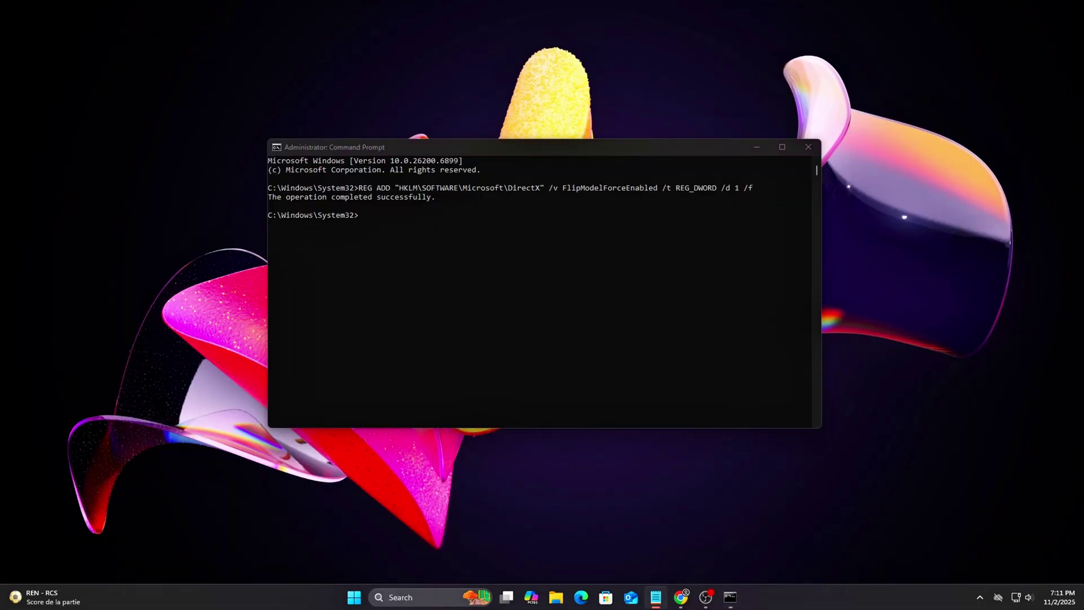
Add the FlipQueueLowLatency and GameDVR_FSEBehaviorMode registry values with REG ADD.
right_click(375, 273)
key("Return")
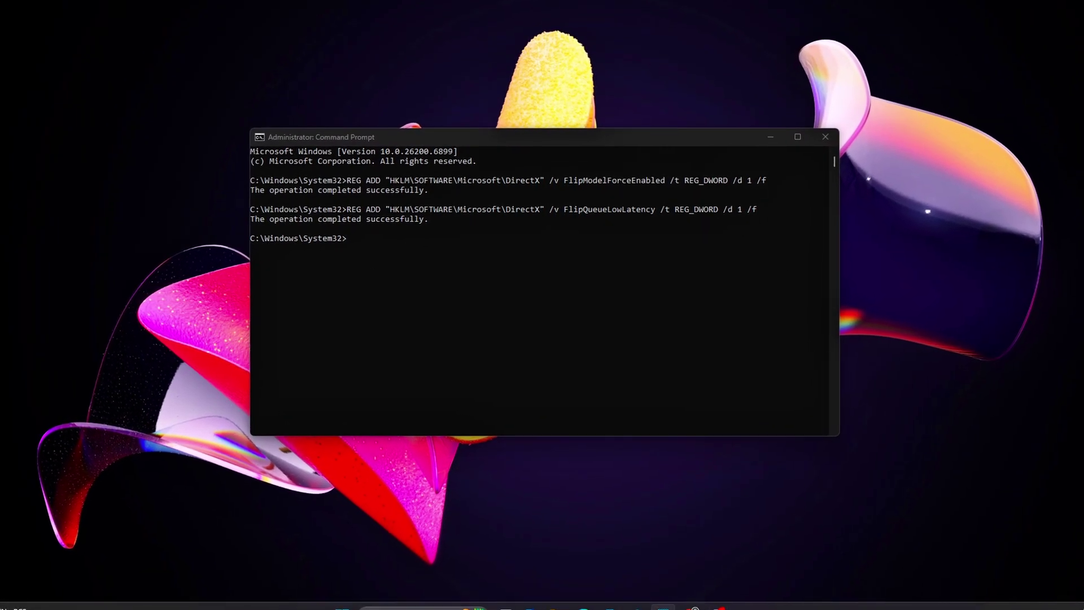
right_click(366, 277)
key("Return")
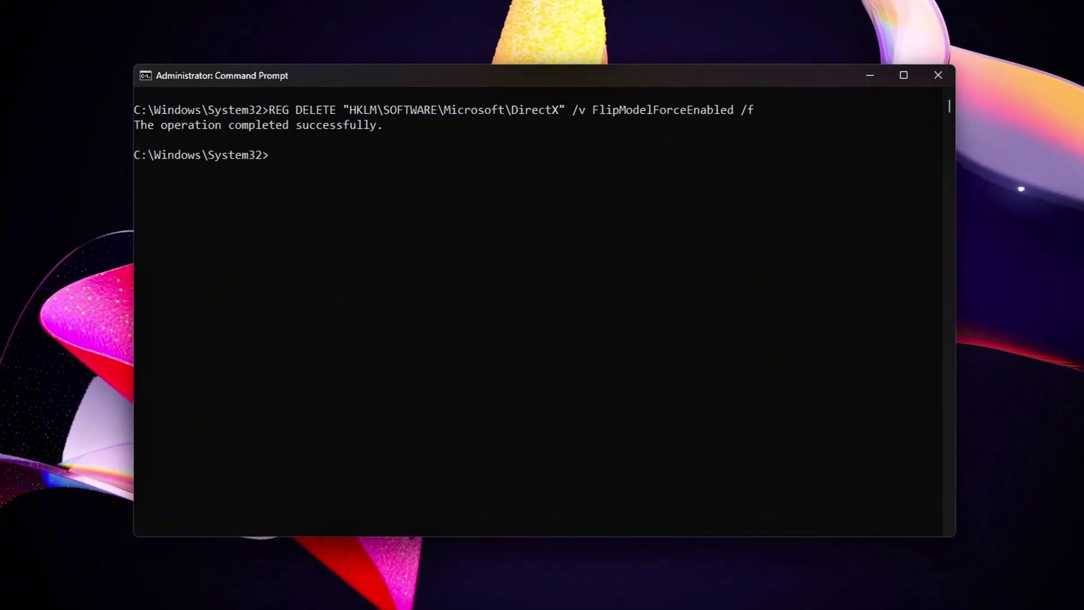
type("REG DELETE \"HKLM\\SOFTWARE\\Microsoft\\DirectX\" /v FlipQueueLowLatency /f")
key("Return")
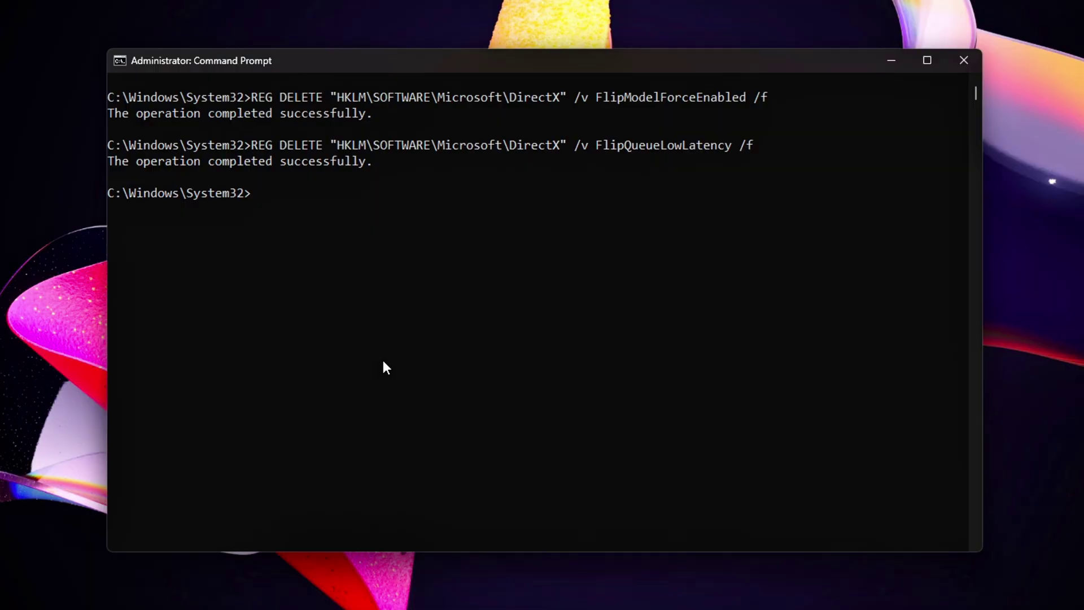
Revert by deleting the FlipModelForceEnabled and GameDVR_FSEBehaviorMode values.
type("REG DELETE \"HKCU\\System\\GameConfigStore\" /v GameDVR_FSEBehaviorMode /f")
key("Return")
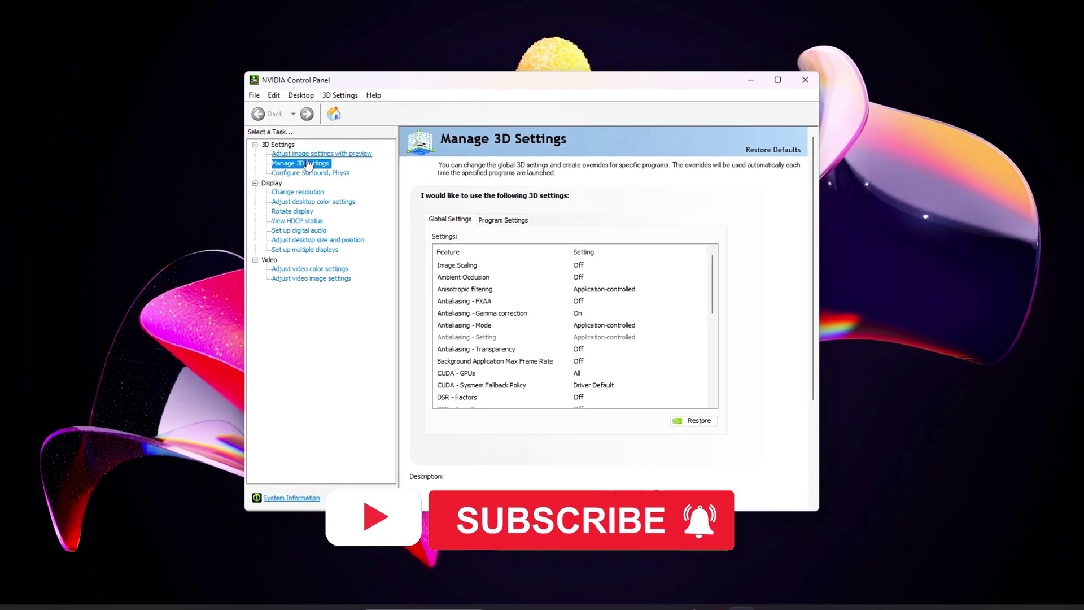
Bring up the Low Latency Mode choices in NVIDIA's global Manage 3D settings.
left_click(308, 153)
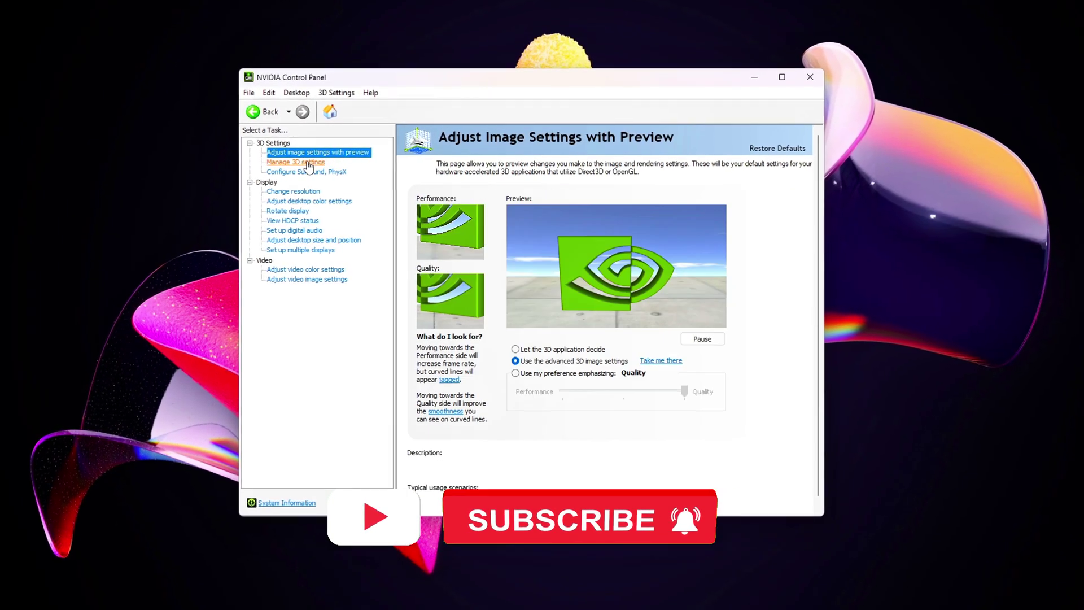
left_click(300, 163)
scroll(544, 341, "down", 2)
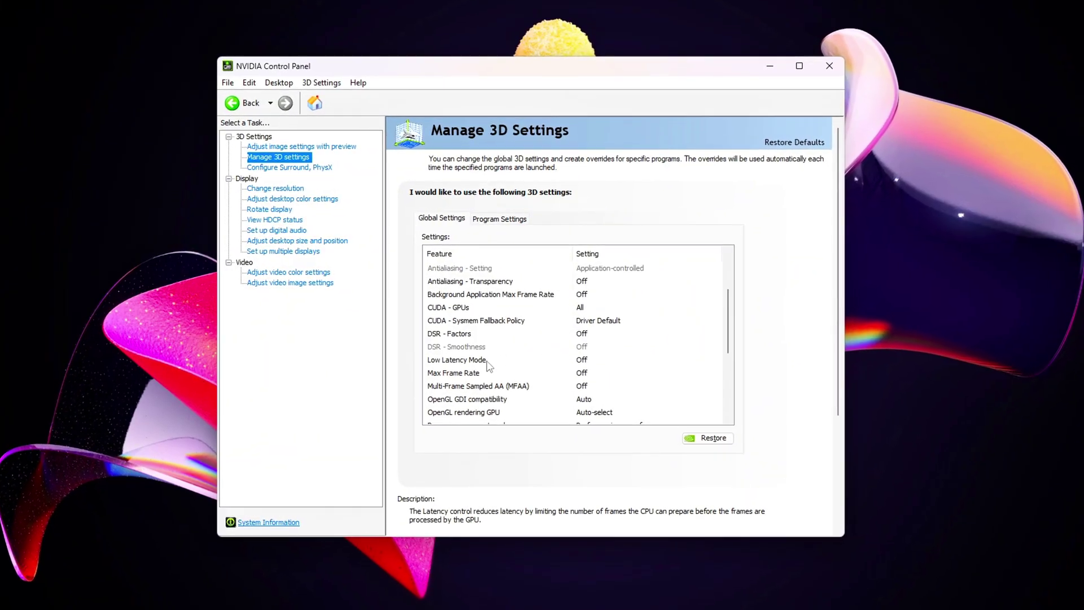
left_click(565, 358)
left_click(582, 359)
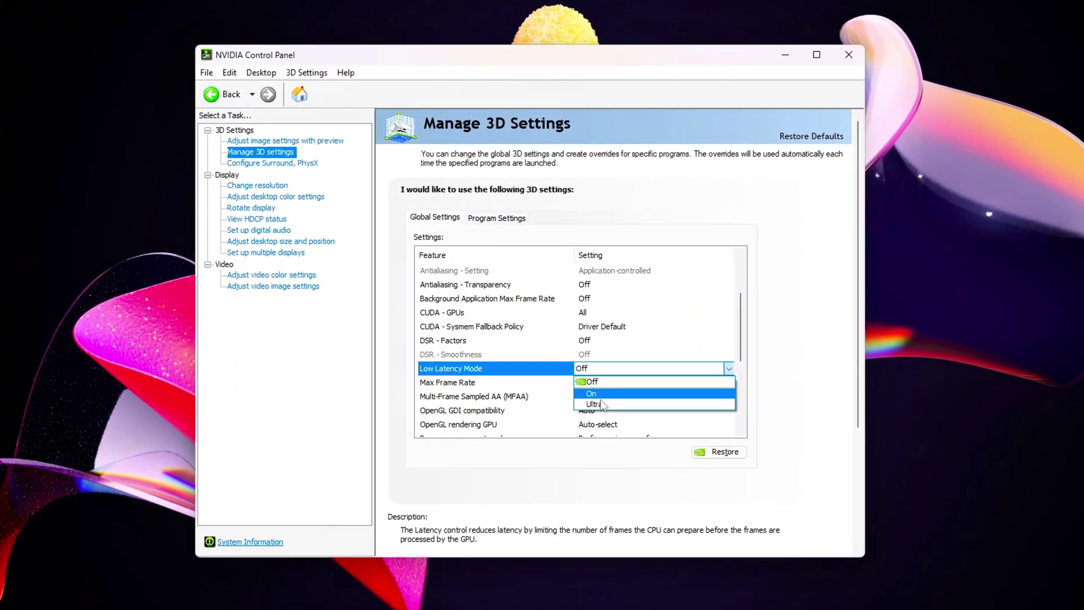